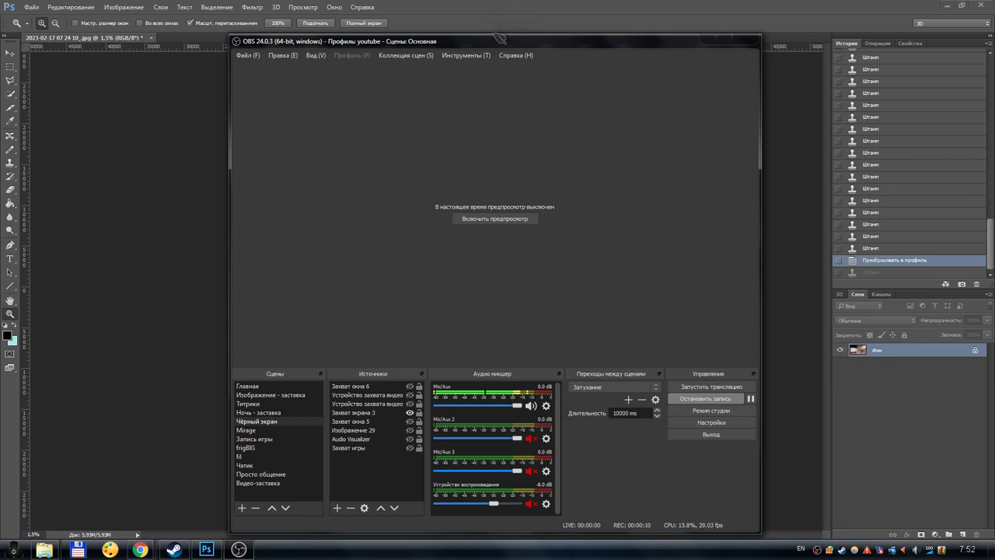
- Back in Photoshop, fit the whole eye photo to the window
left_click(504, 9)
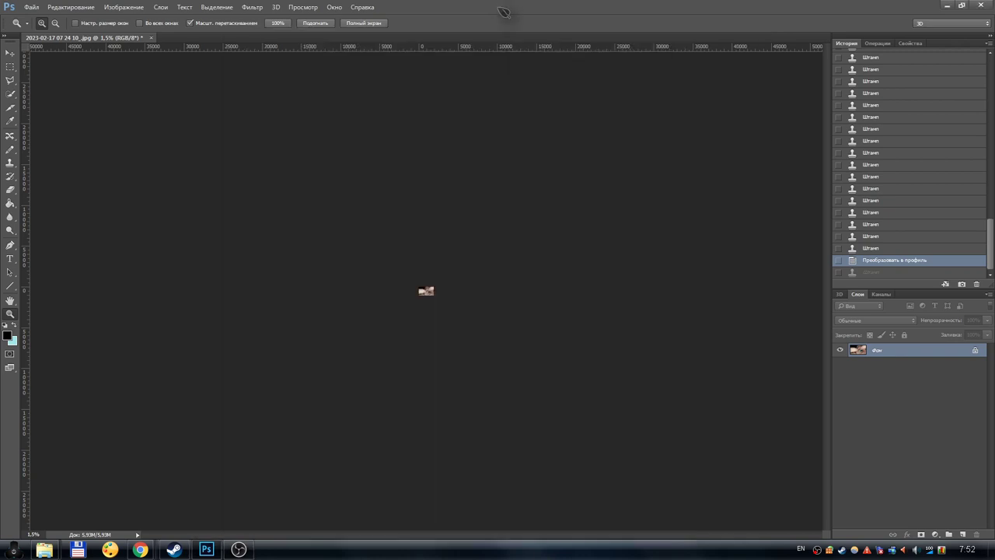
right_click(426, 292)
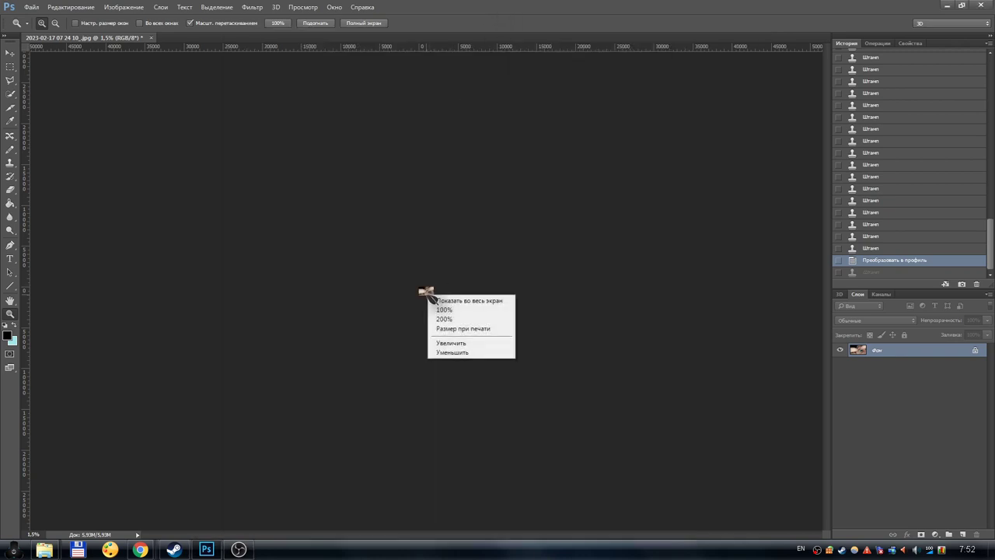
left_click(482, 302)
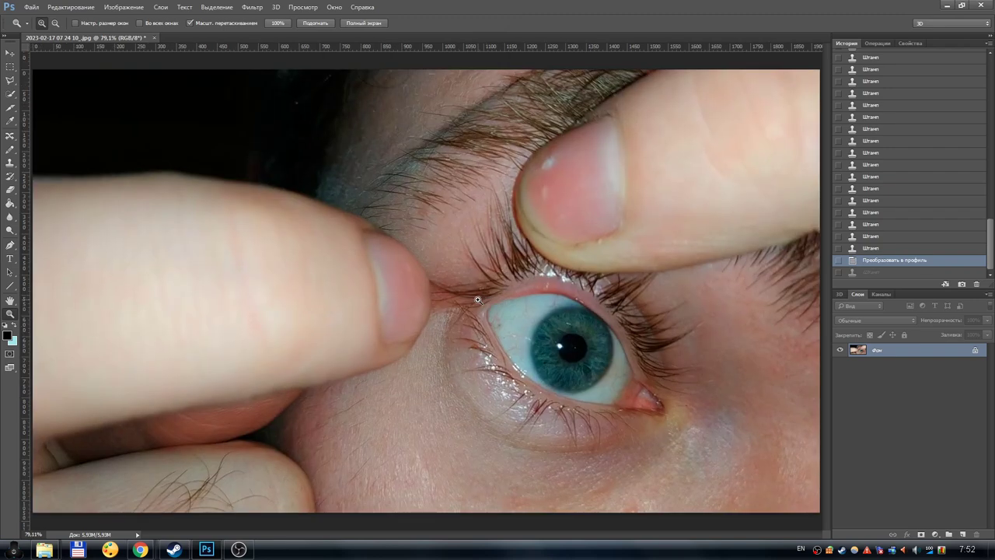
- Revert the photo to its original opened snapshot in the History panel
scroll(886, 106, "up", 2)
scroll(922, 105, "up", 2)
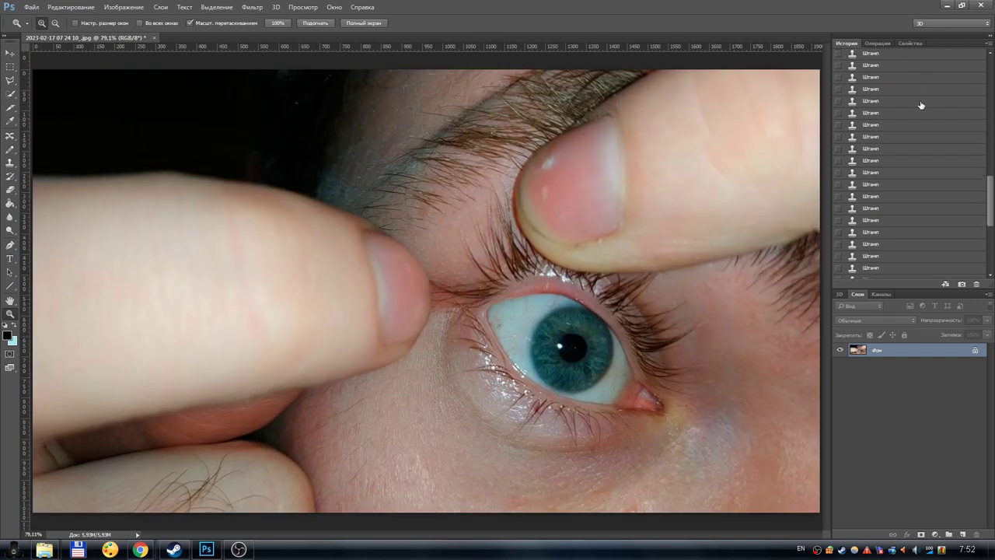
left_click_drag(990, 191, 986, 61)
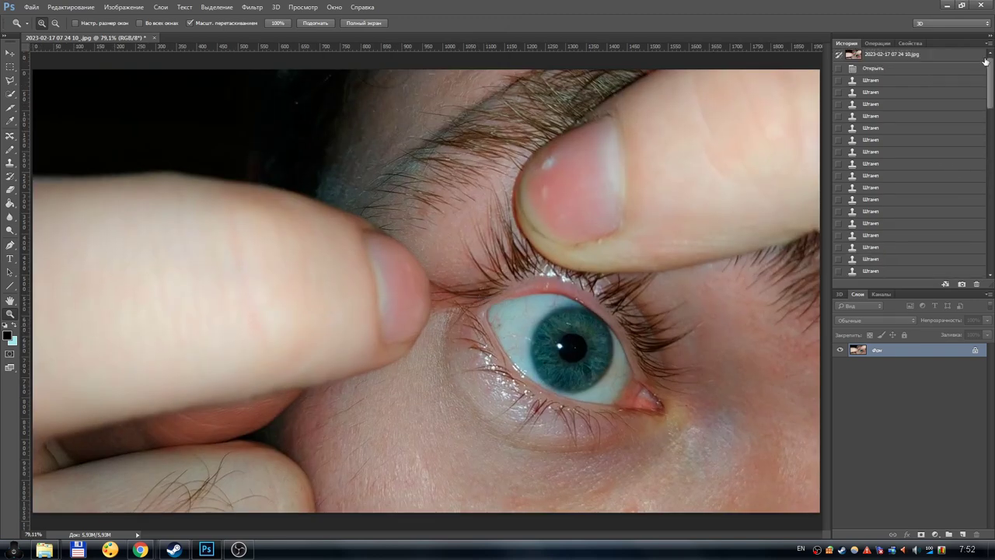
left_click(887, 56)
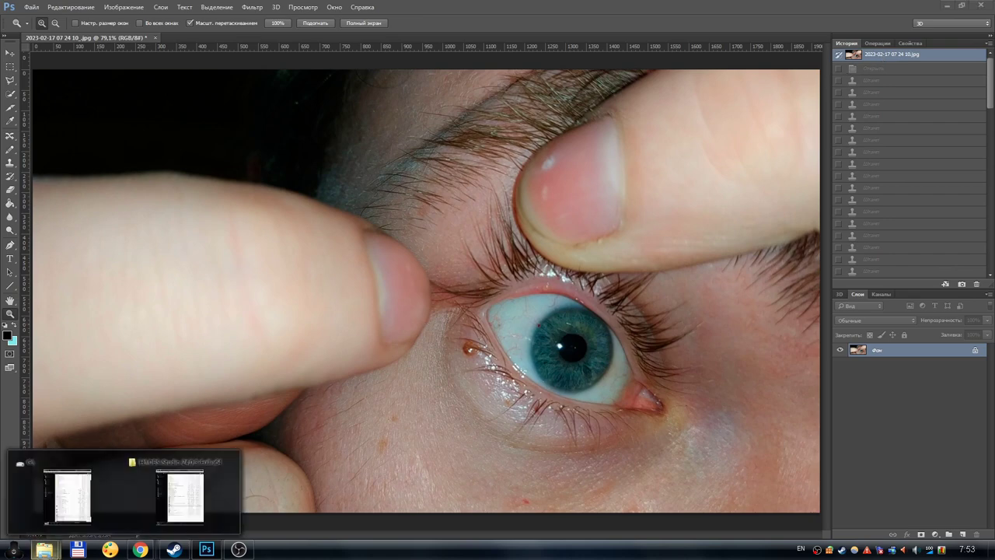
left_click(175, 490)
double_click(171, 458)
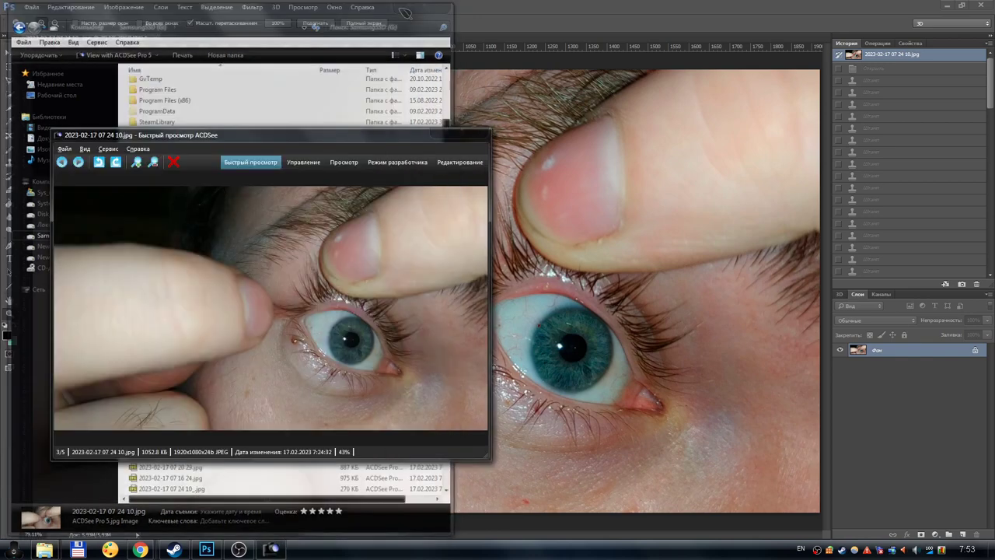
left_click(406, 5)
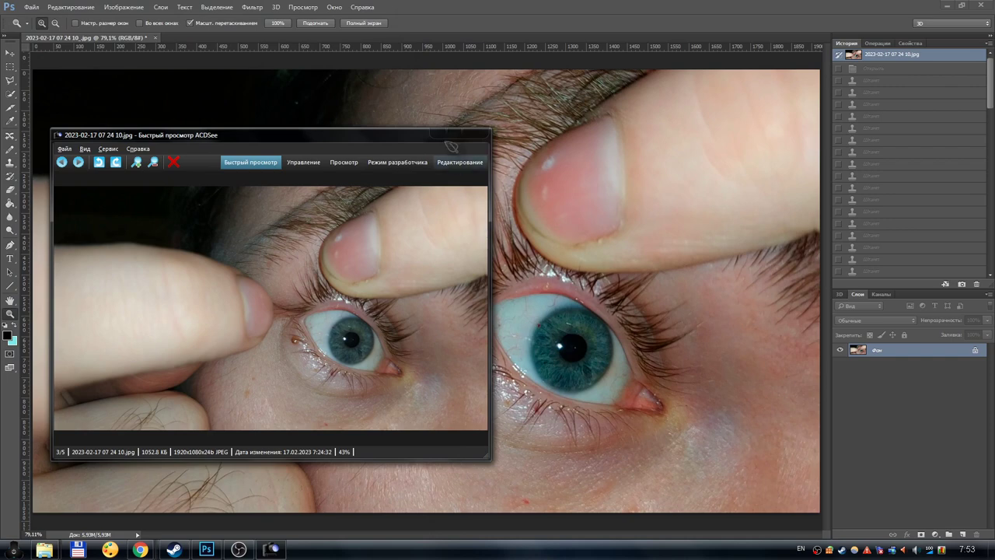
left_click(480, 135)
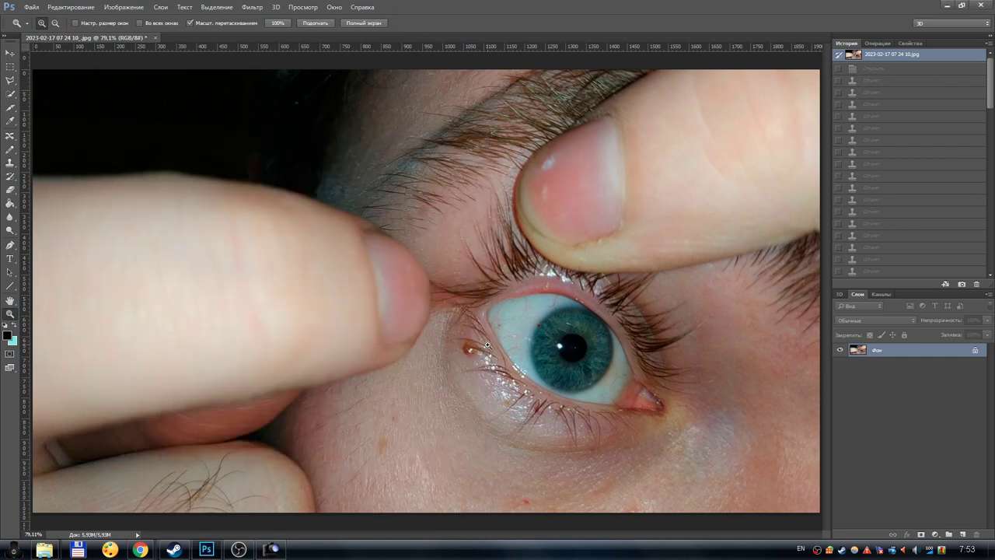
scroll(932, 216, "down", 10)
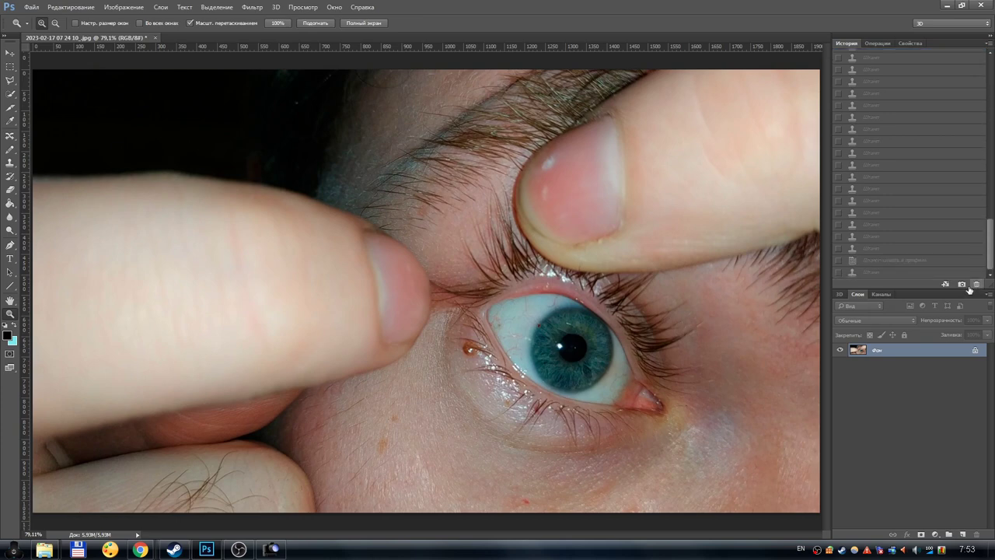
left_click(875, 272)
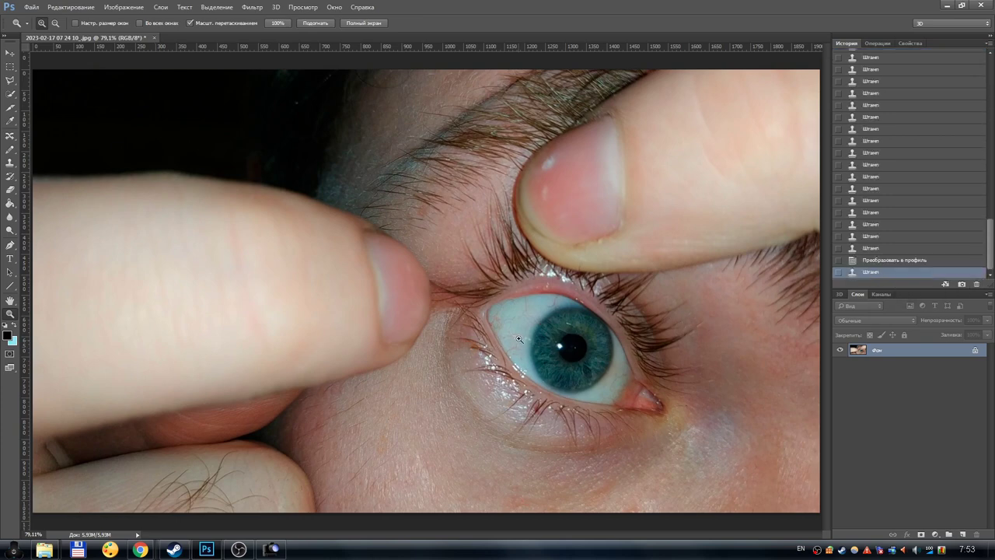
scroll(980, 247, "up", 10)
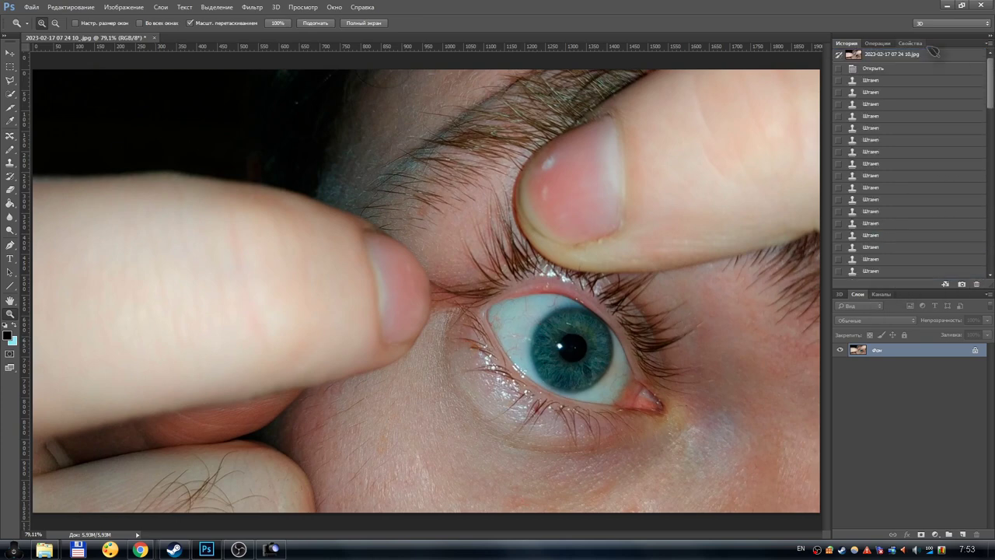
left_click(882, 56)
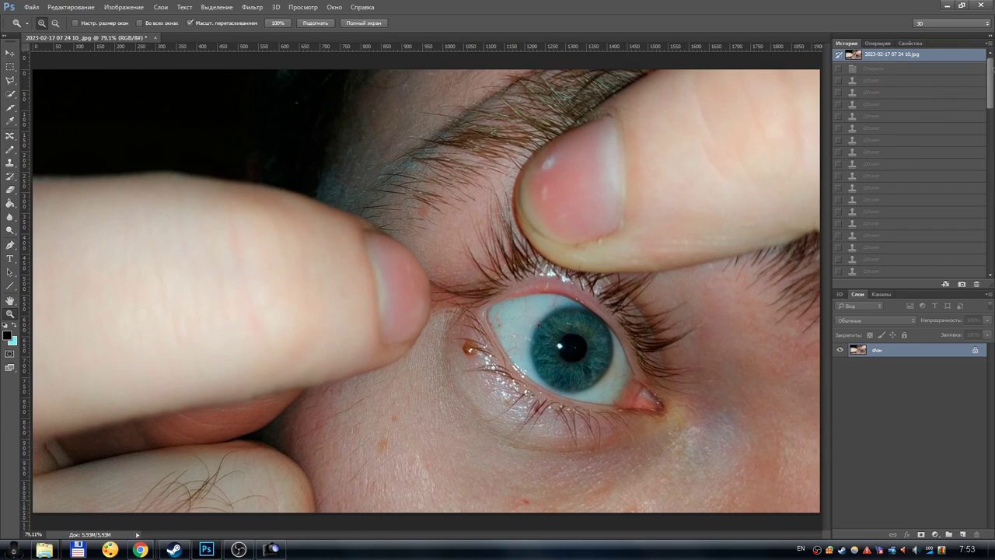
scroll(932, 233, "down", 10)
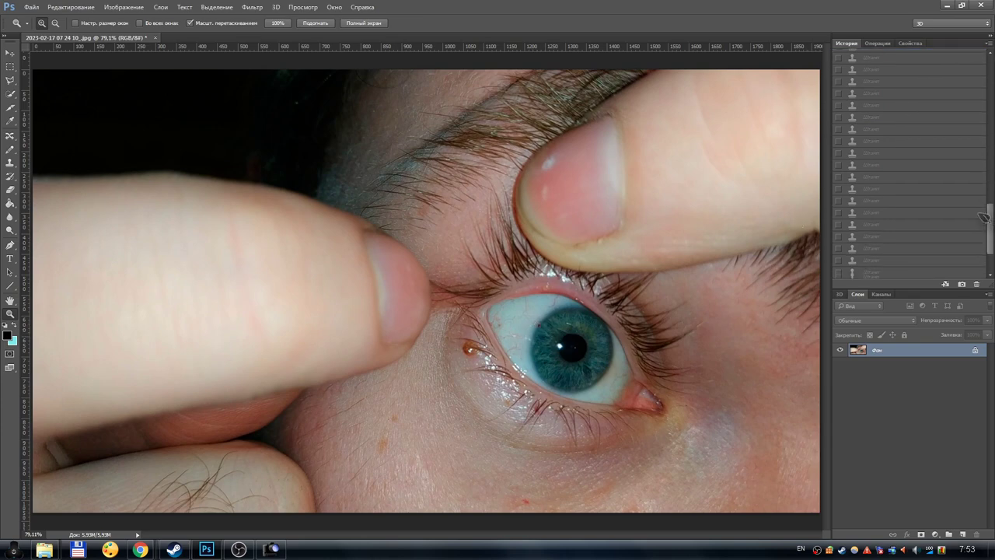
left_click(871, 274)
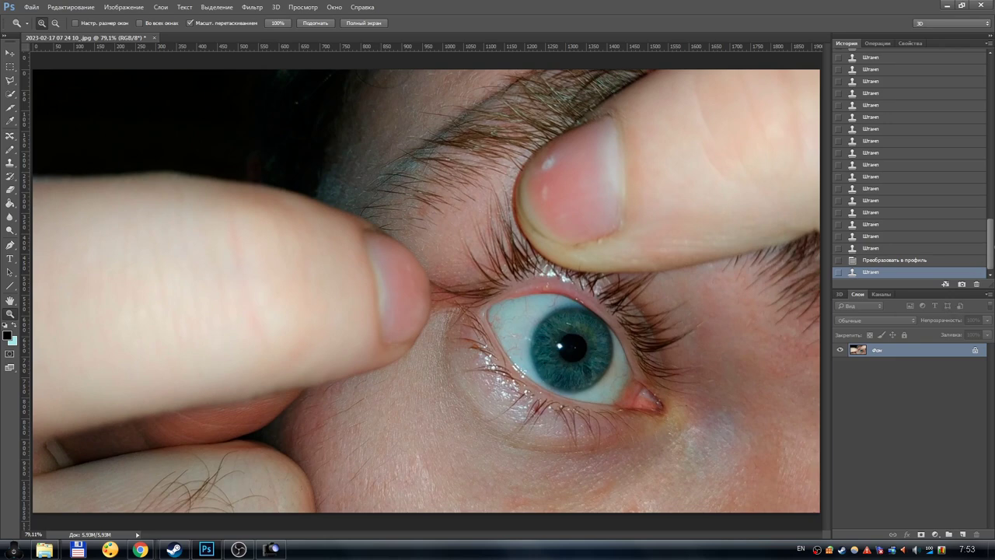
scroll(910, 163, "up", 15)
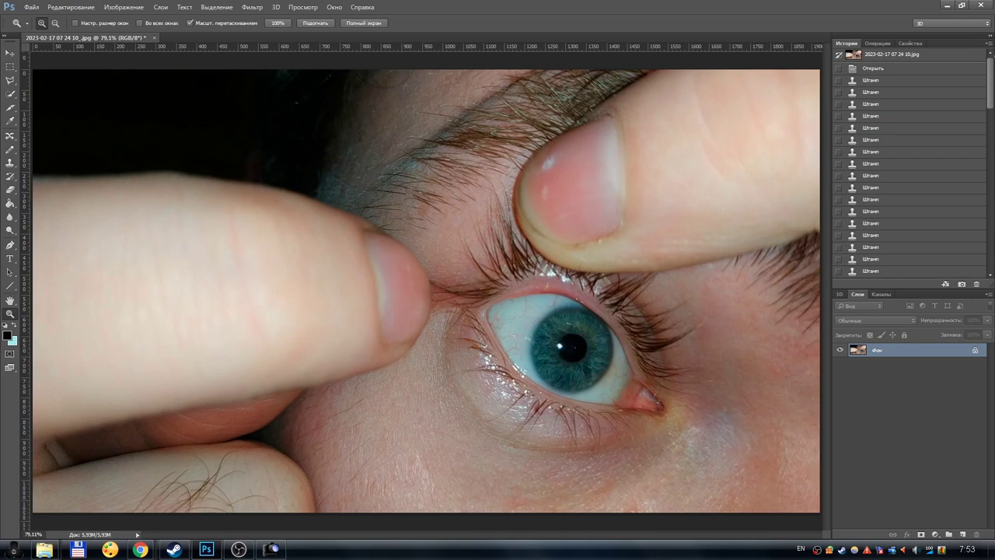
left_click(912, 56)
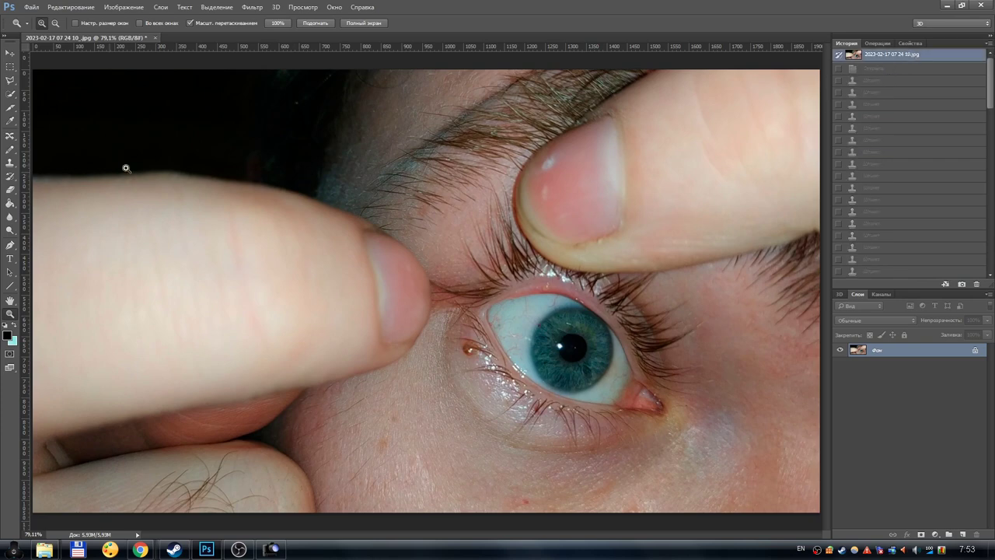
- Show the eye photo at its first Штамп history state, ending on the Move tool
left_click(10, 163)
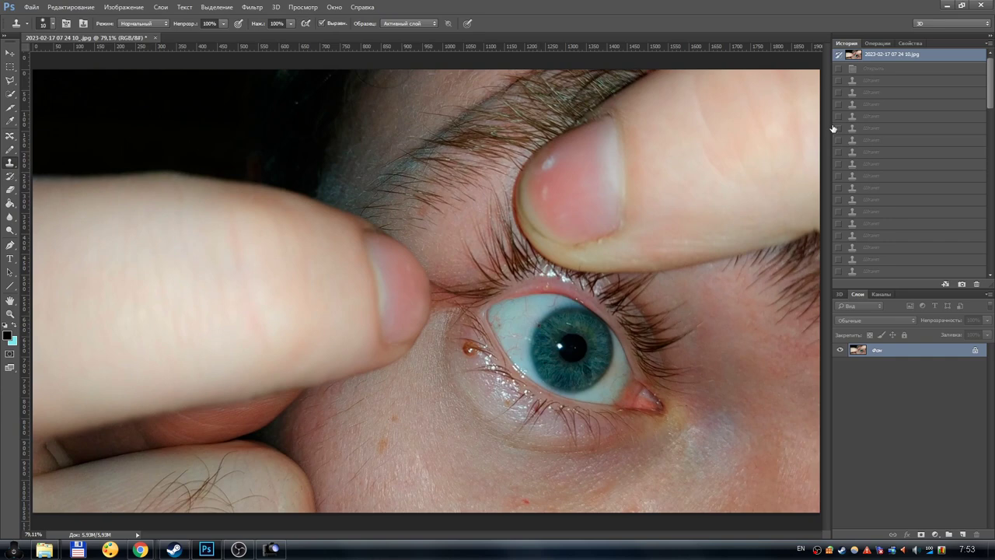
left_click(879, 70)
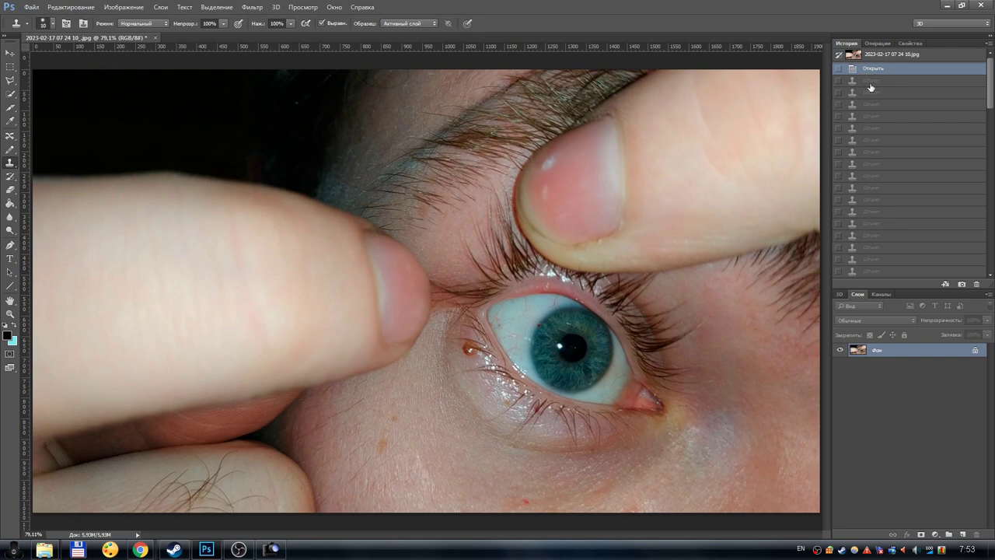
left_click(871, 81)
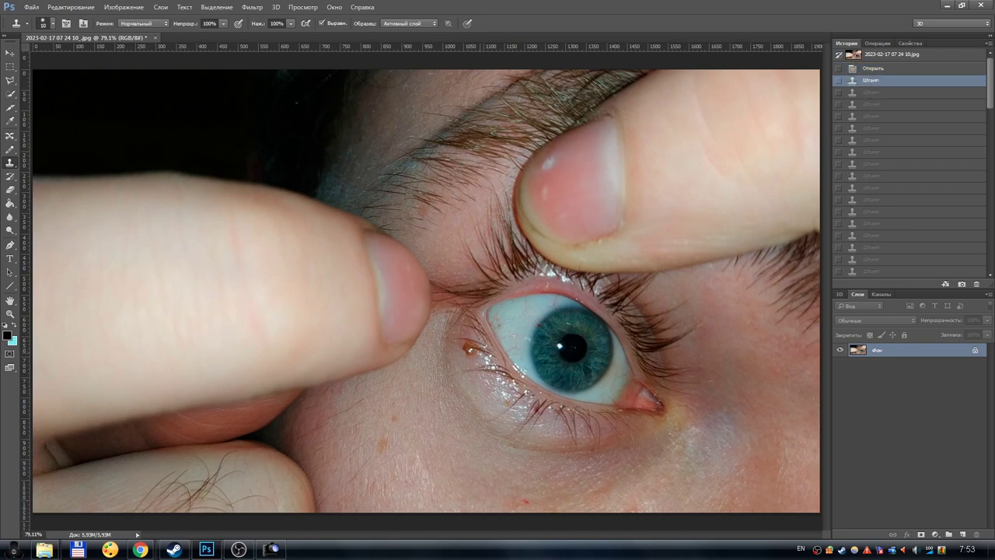
left_click(10, 52)
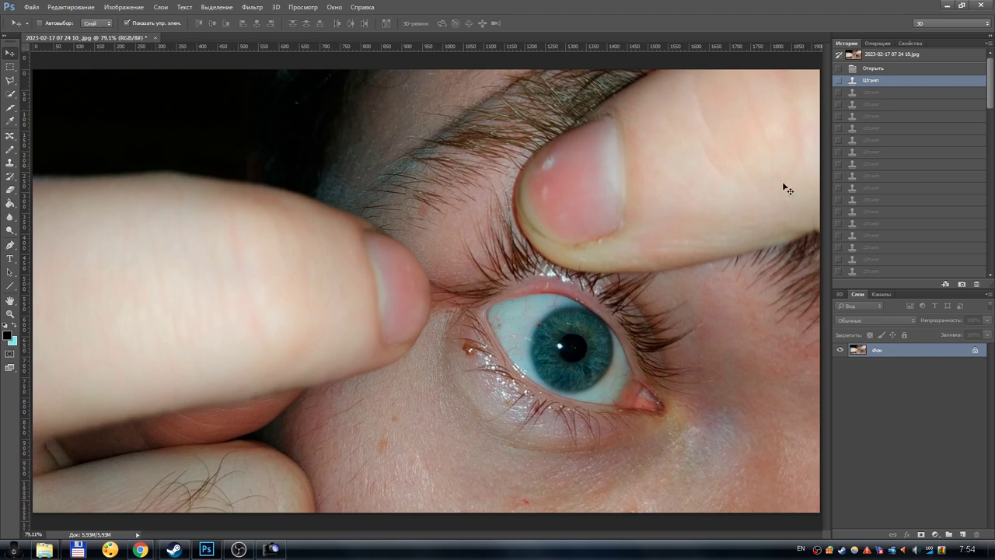
- Step forward through the Штамп history states to the final retouched version
left_click(878, 95)
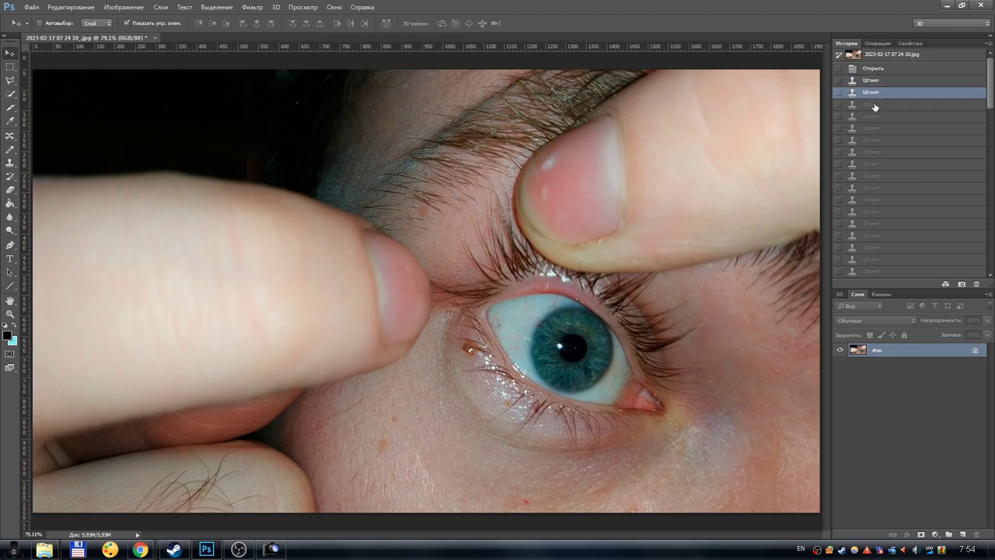
left_click(878, 105)
left_click(879, 128)
left_click(880, 175)
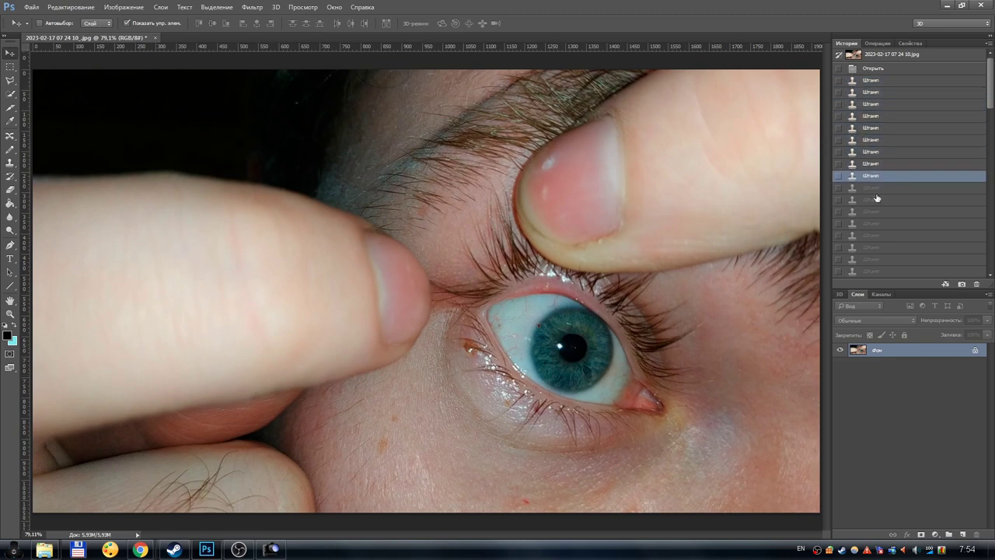
left_click(878, 199)
left_click(875, 223)
left_click(873, 271)
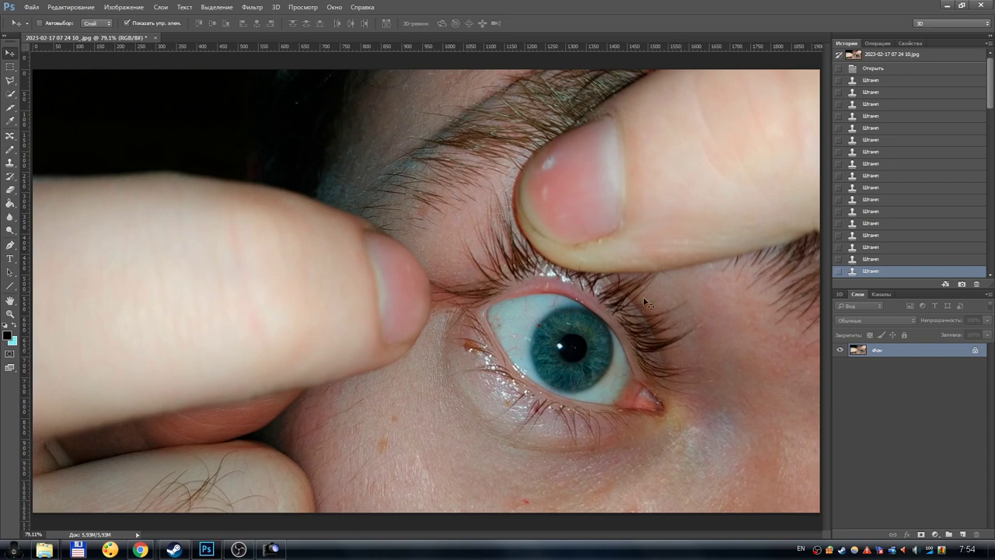
- Compare earlier and later clone-stamp states, stepping back to the early strokes
mouse_move(869, 270)
left_mouse_down()
mouse_move(868, 181)
mouse_move(870, 235)
mouse_move(889, 242)
mouse_move(876, 188)
left_mouse_up()
left_click(881, 238)
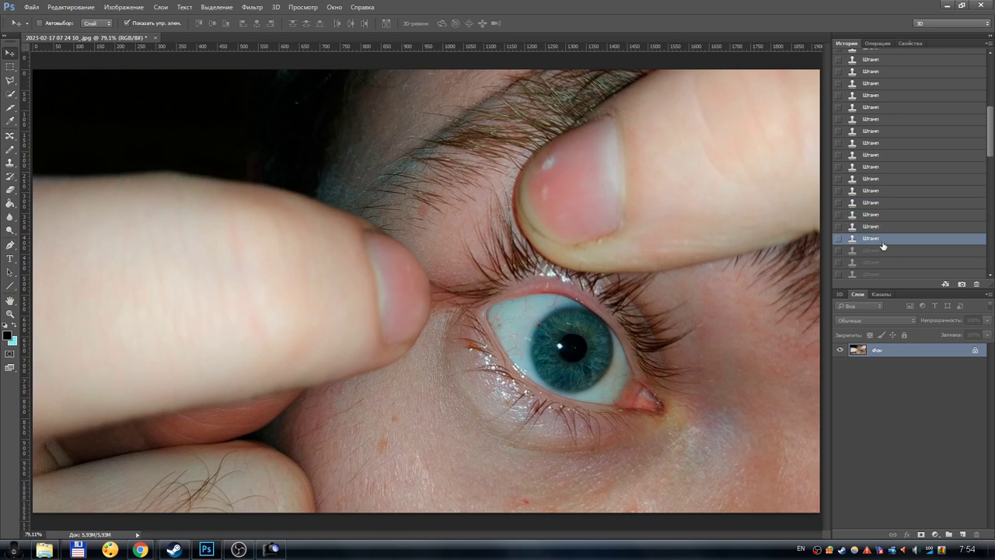
mouse_move(886, 255)
left_mouse_down()
mouse_move(874, 202)
mouse_move(871, 221)
mouse_move(884, 211)
left_mouse_up()
left_click(882, 244)
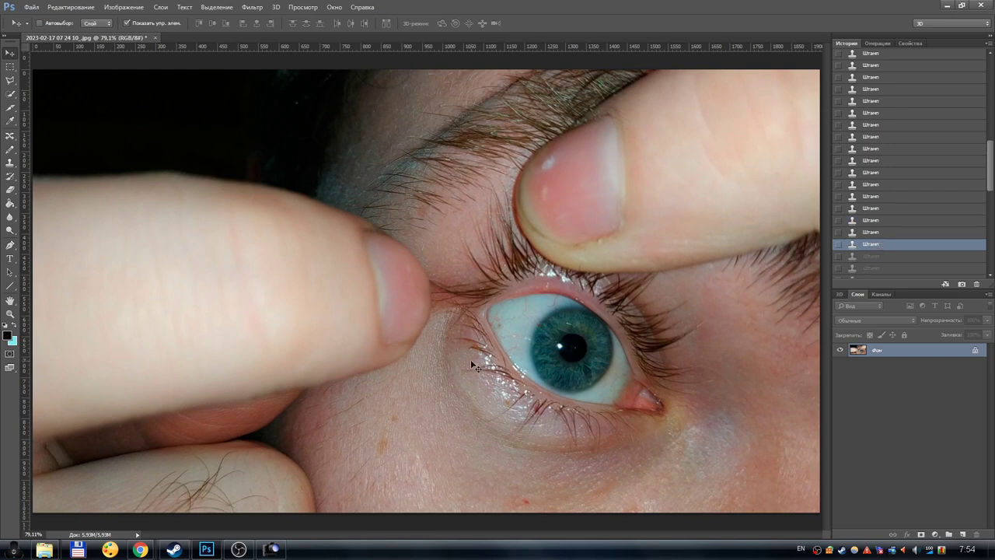
scroll(879, 234, "down", 1)
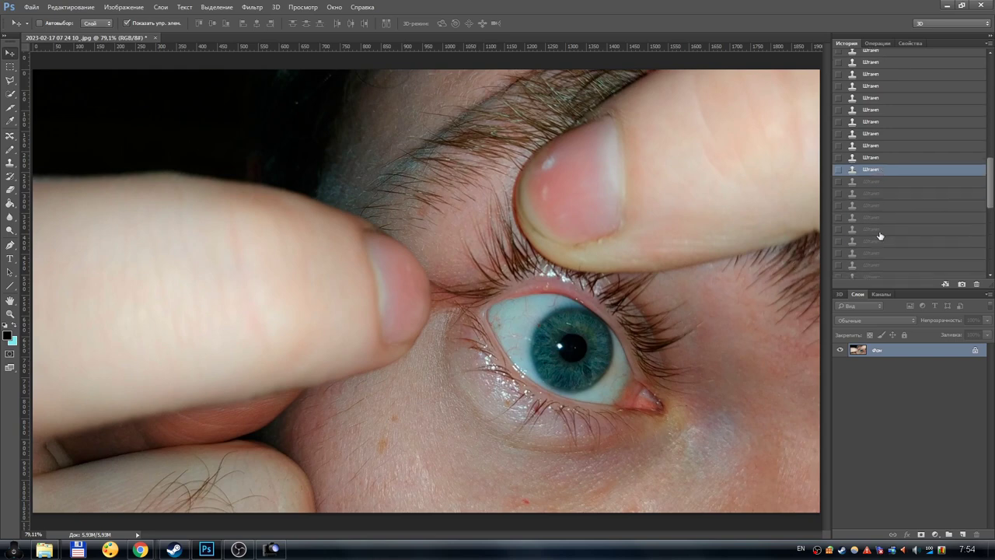
left_click(875, 230)
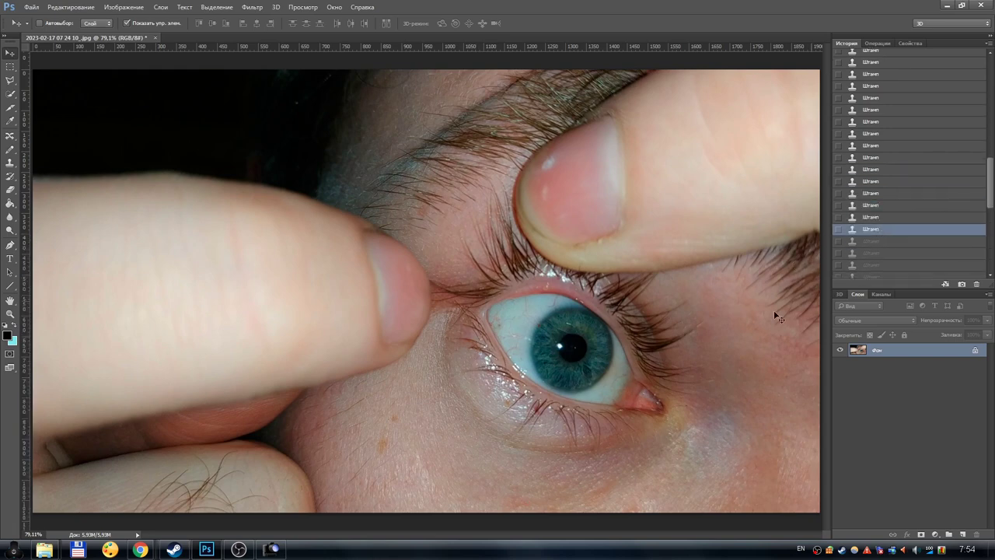
left_click(880, 195)
left_click(873, 147)
left_click(877, 122)
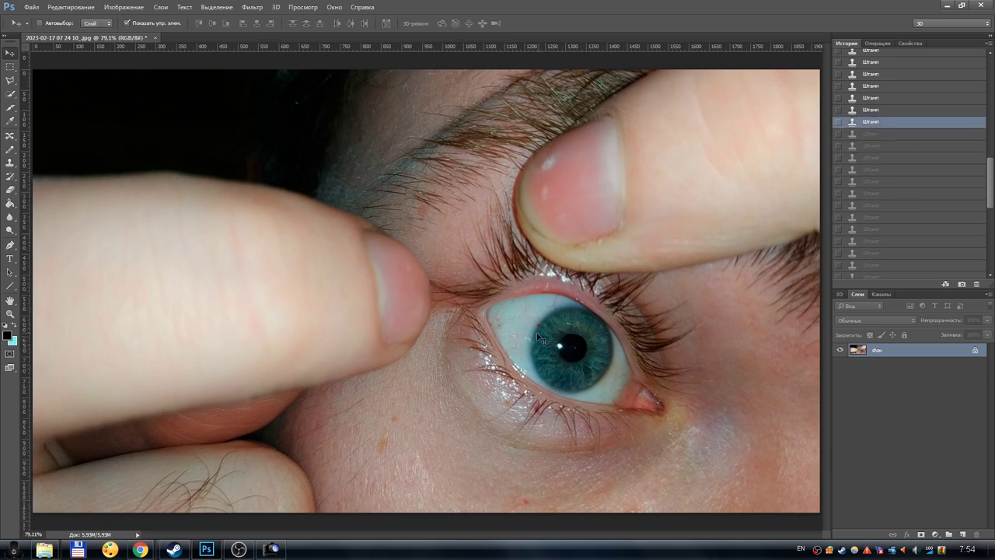
- Restore the clone strokes in groups, ending at the Convert to Profile state
left_click(868, 159)
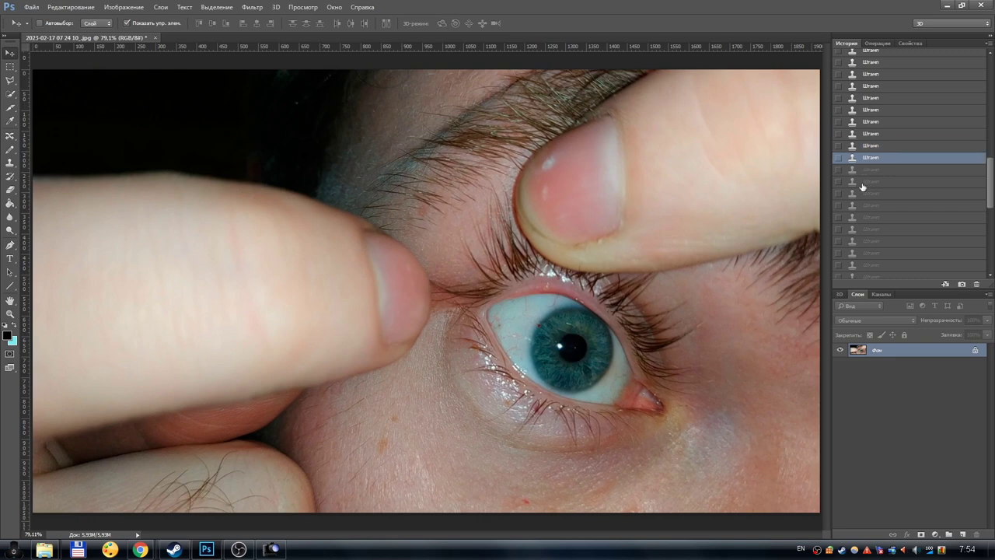
left_click(872, 182)
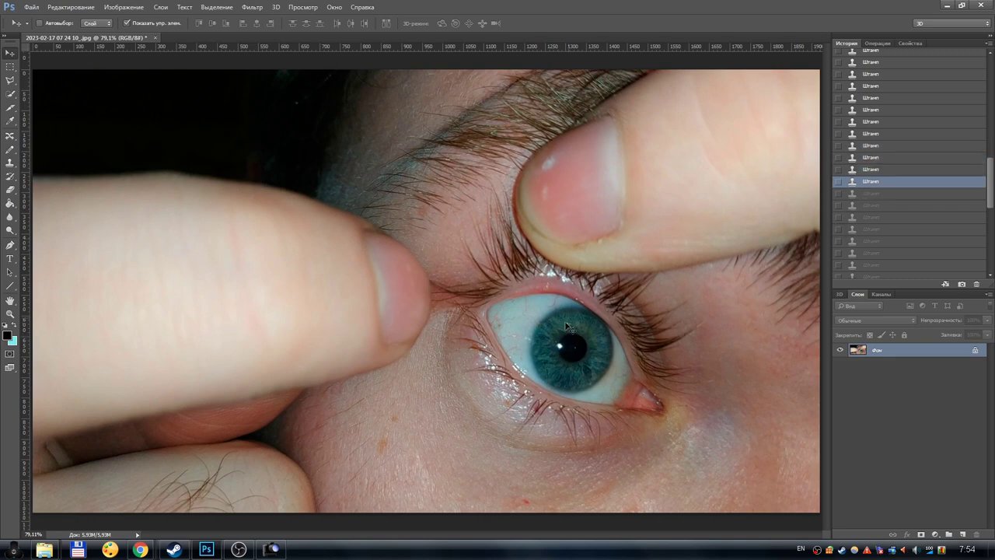
left_click(873, 205)
left_click(872, 240)
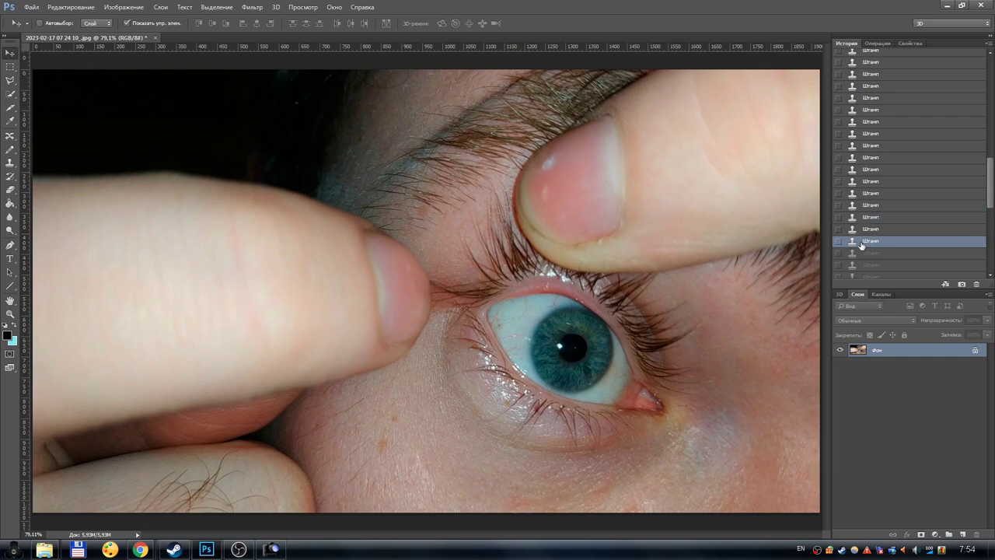
scroll(886, 233, "down", 1)
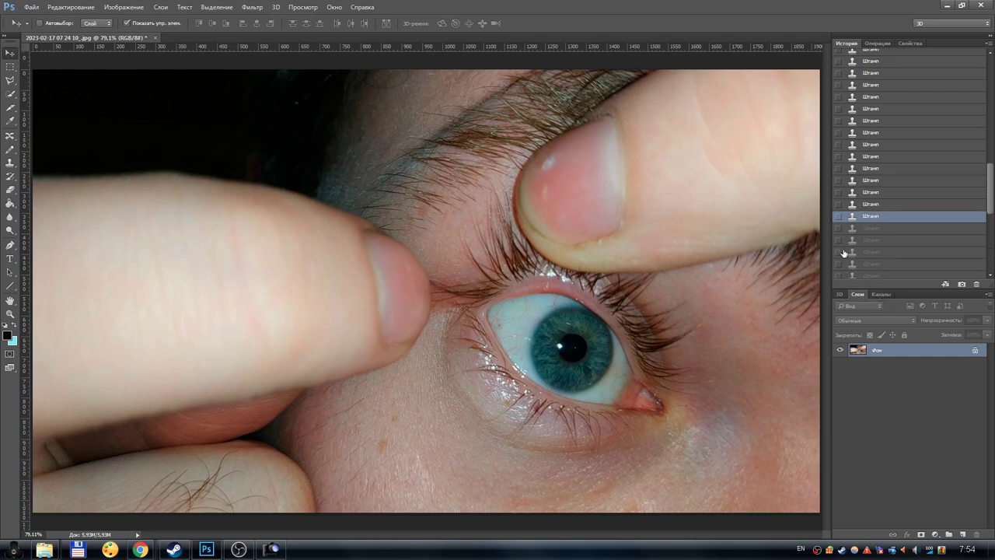
scroll(874, 215, "down", 2)
left_click(871, 200)
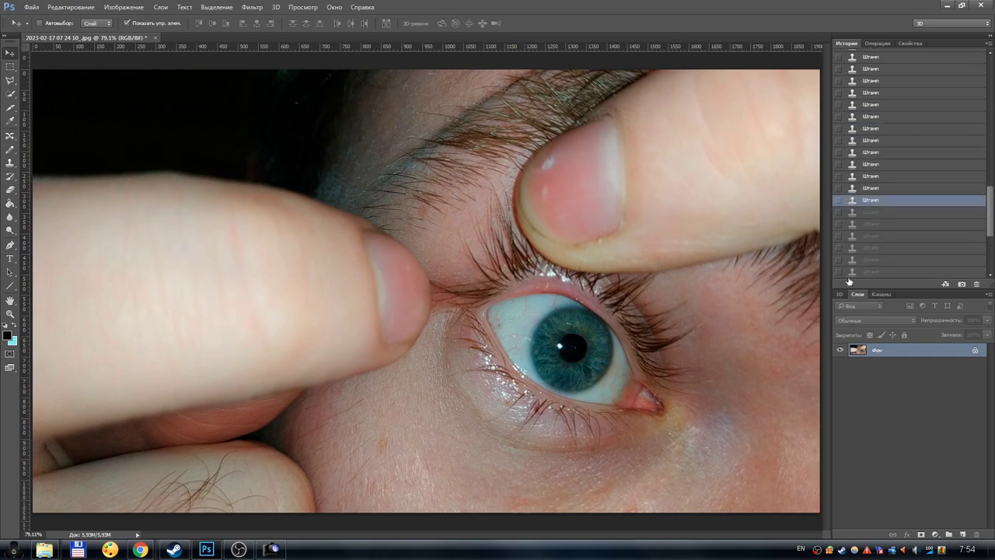
scroll(890, 224, "down", 1)
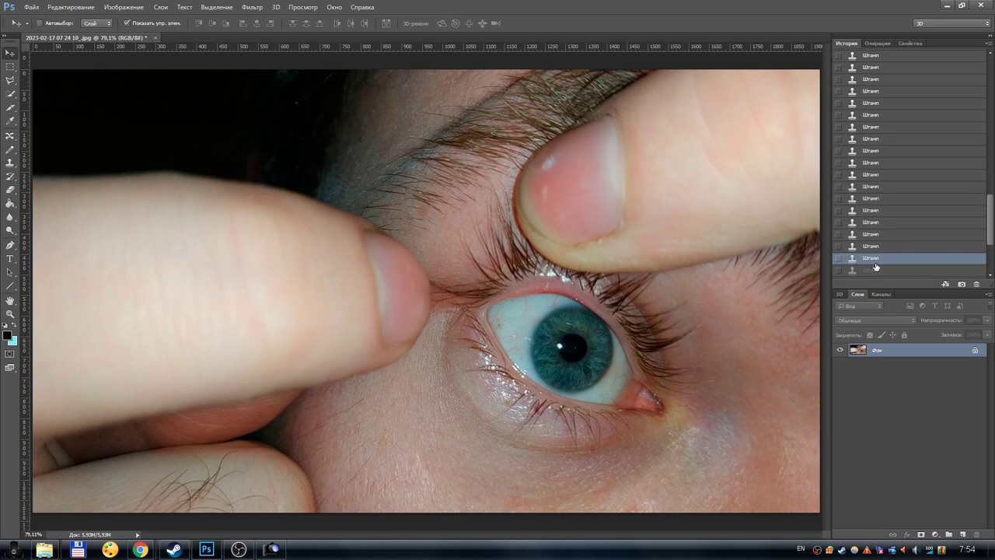
left_click_drag(881, 222, 877, 255)
scroll(888, 241, "down", 2)
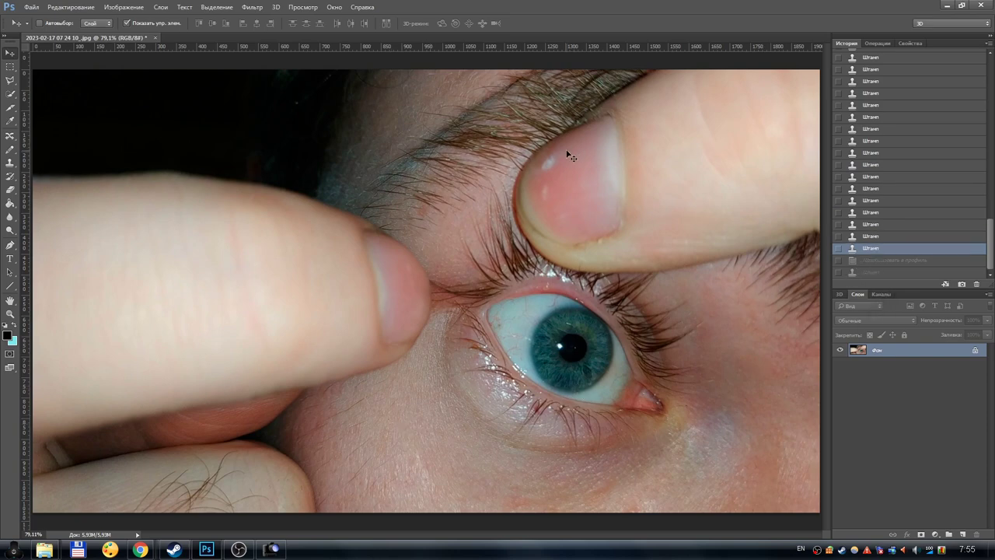
left_click(882, 264)
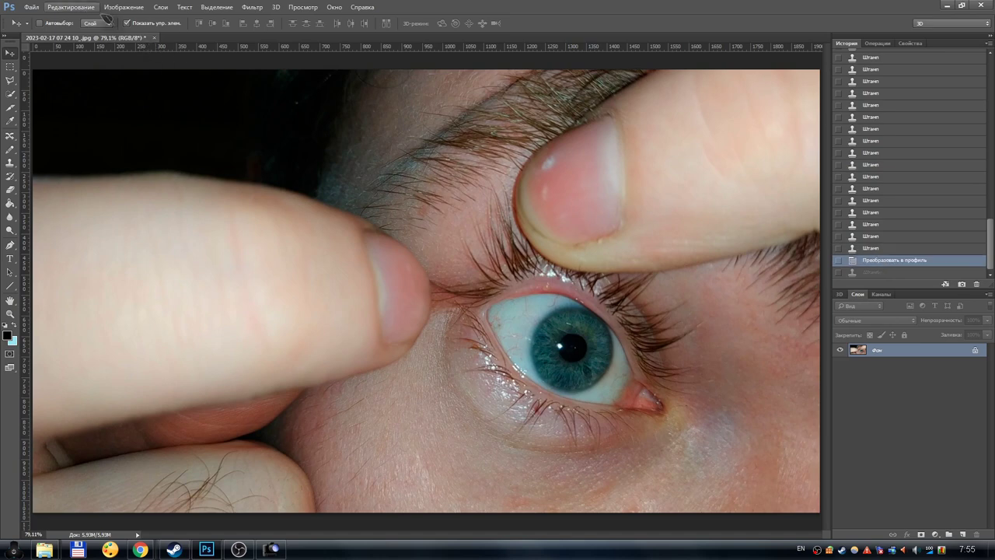
- Inspect the sRGB Convert to Profile settings unchanged, then show the original photo in ACDSee
left_click(82, 7)
left_click(124, 355)
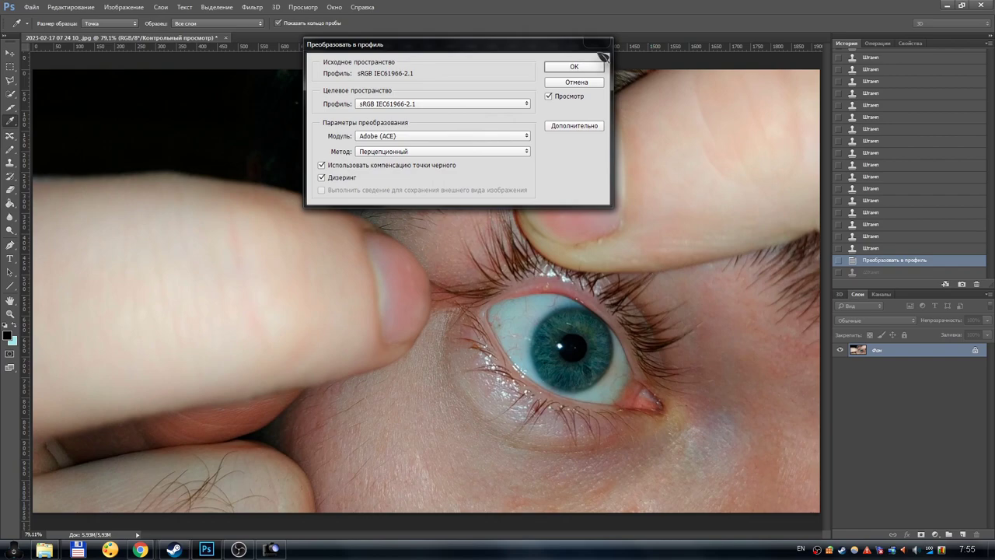
left_click(600, 48)
mouse_move(44, 549)
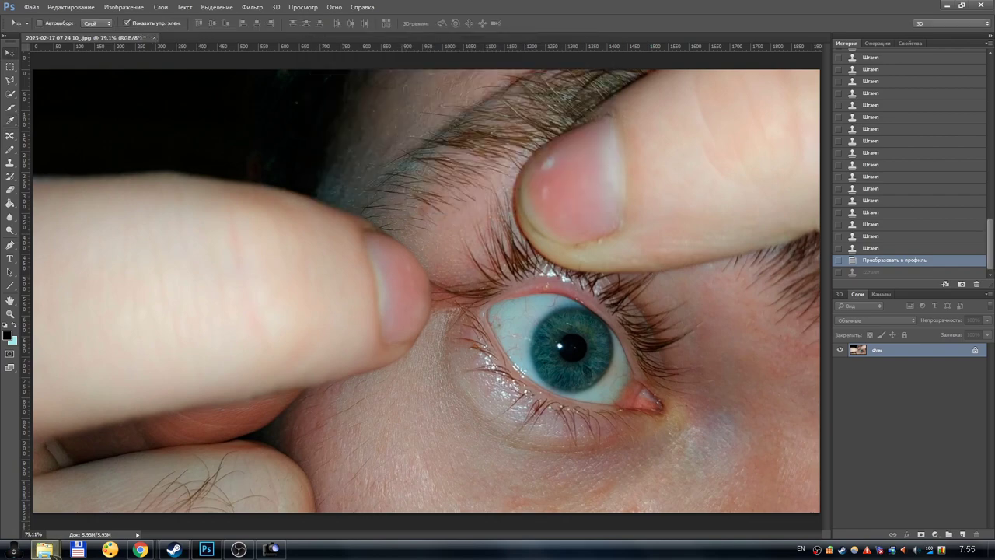
left_click(159, 519)
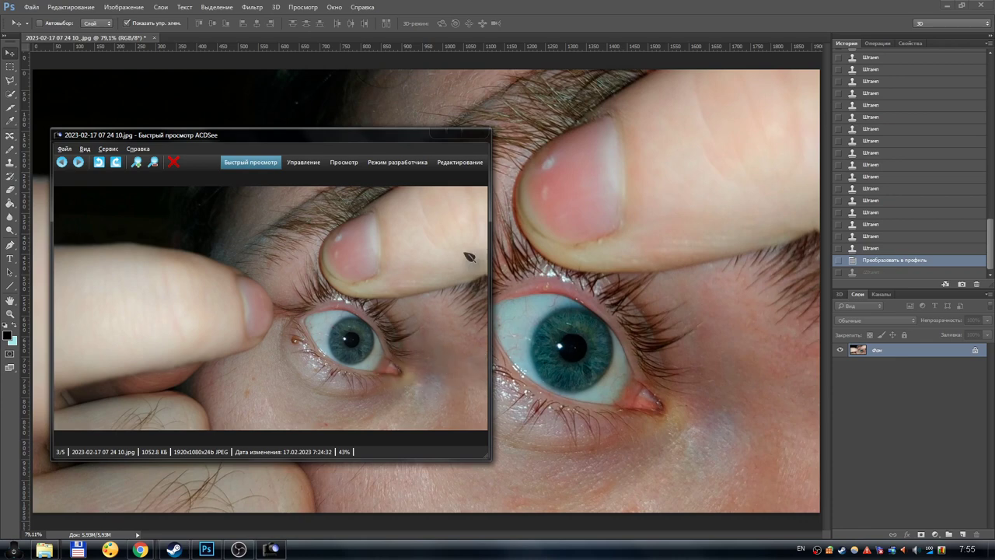
- Close ACDSee's quick view of the original eye photo
left_click(476, 131)
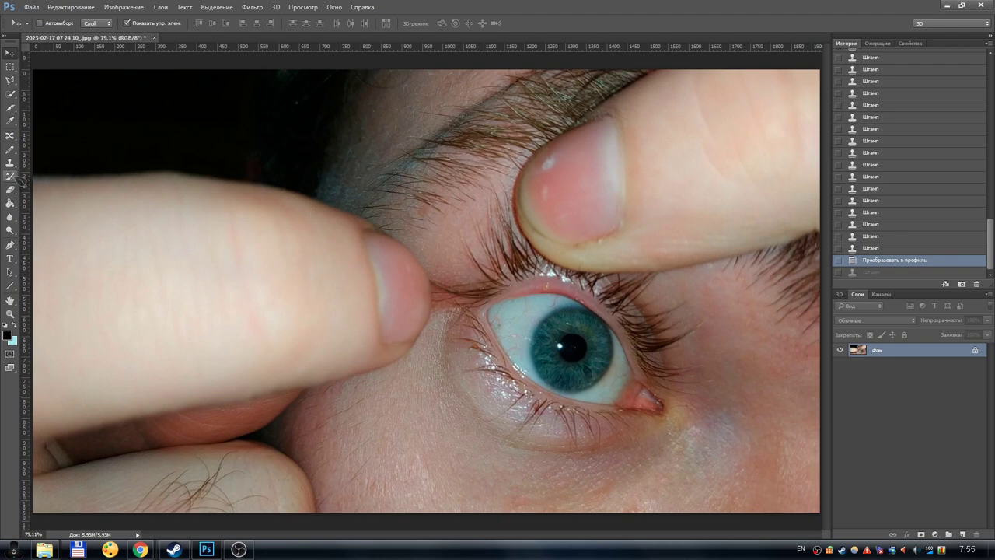
- Zoom in twice on the eye's inner corner
left_click(11, 313)
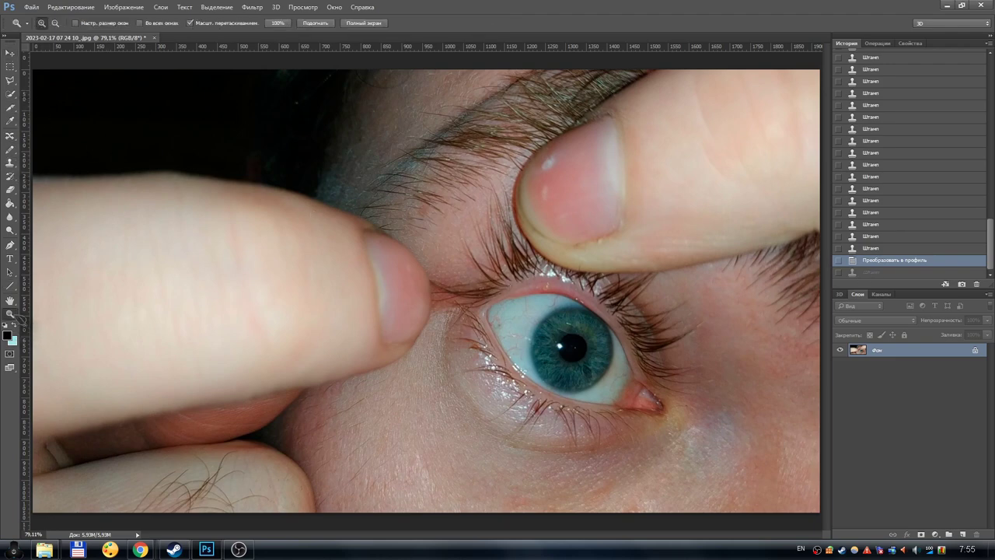
left_click(510, 333)
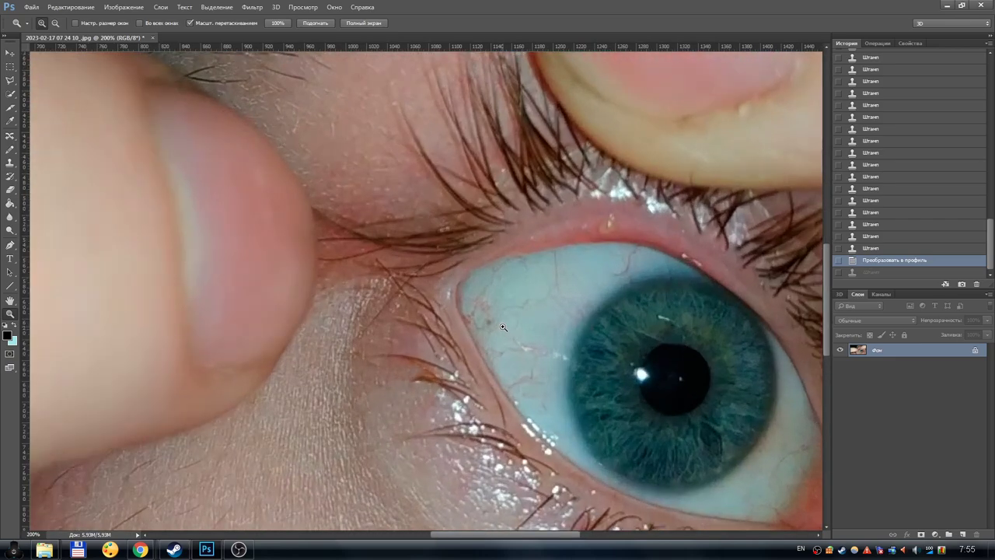
left_click(504, 327)
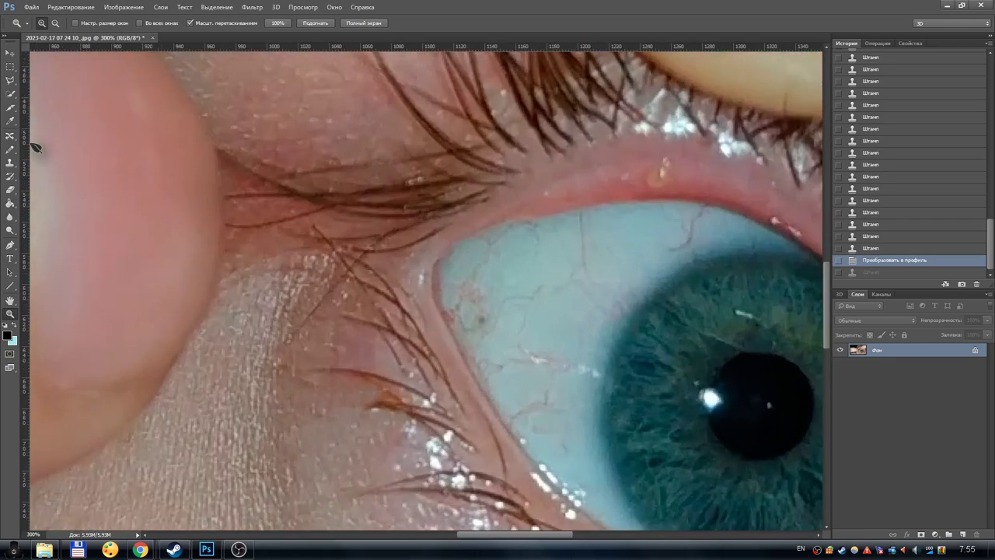
- Clone over the dark spot with a 10 px, 29% hardness Clone Stamp brush
left_click(10, 162)
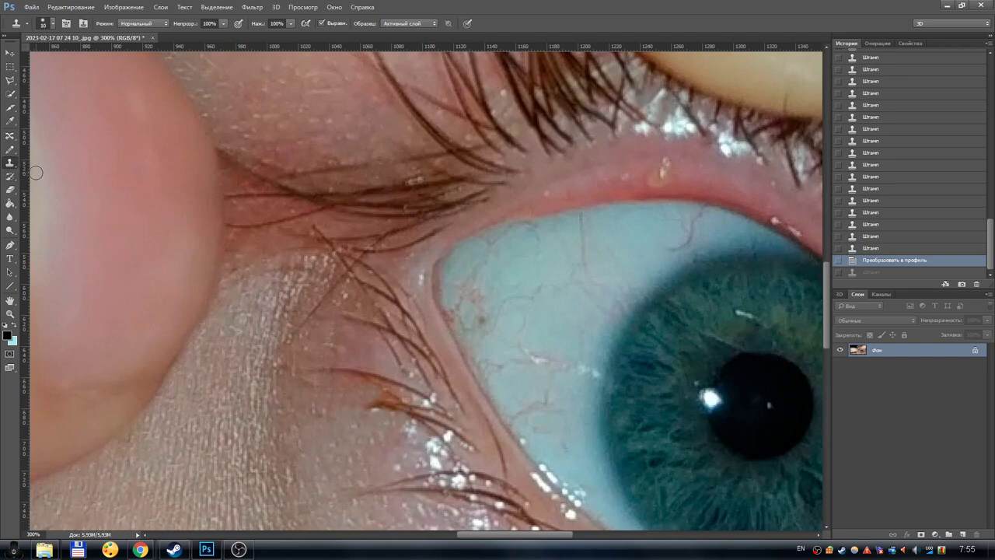
right_click(493, 304)
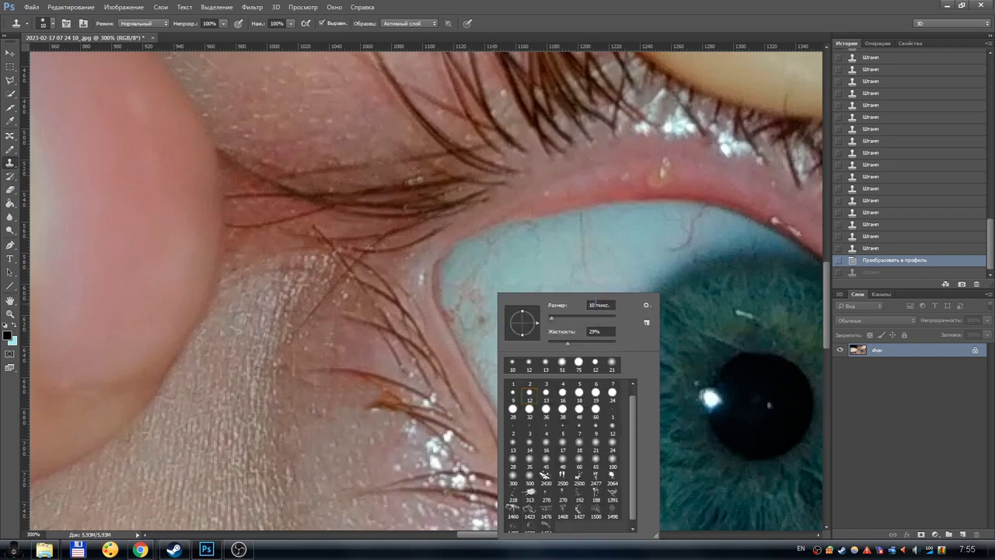
left_click(540, 13)
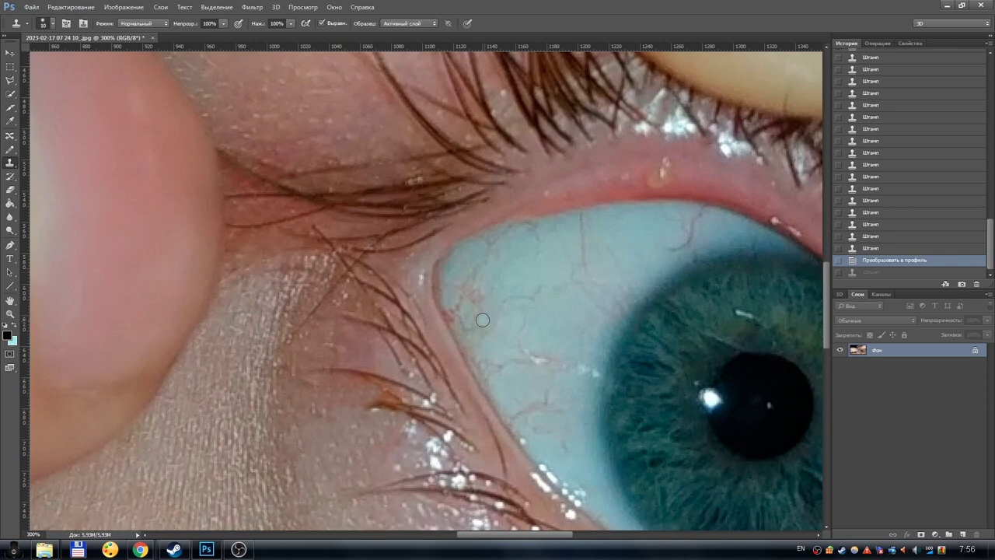
key("ctrl+z")
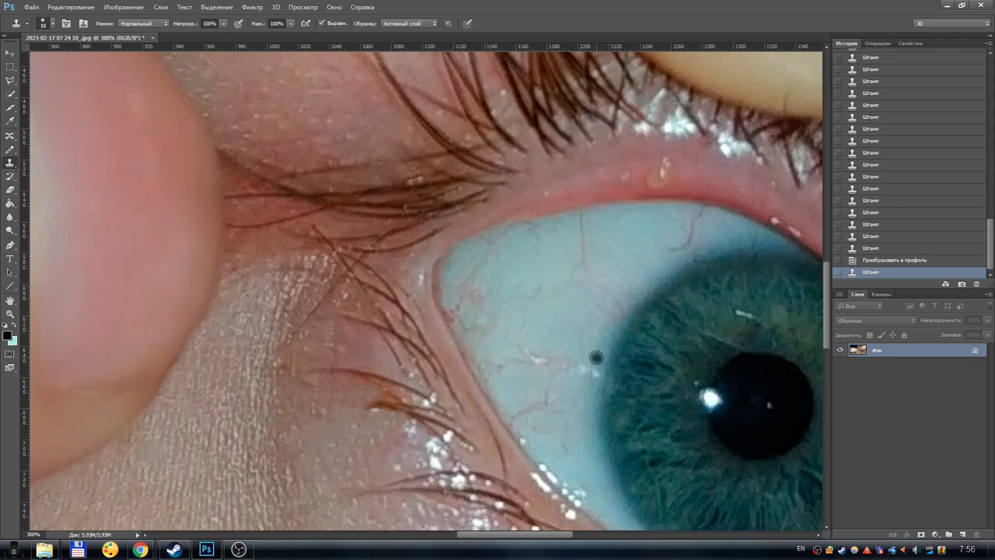
left_click(888, 261)
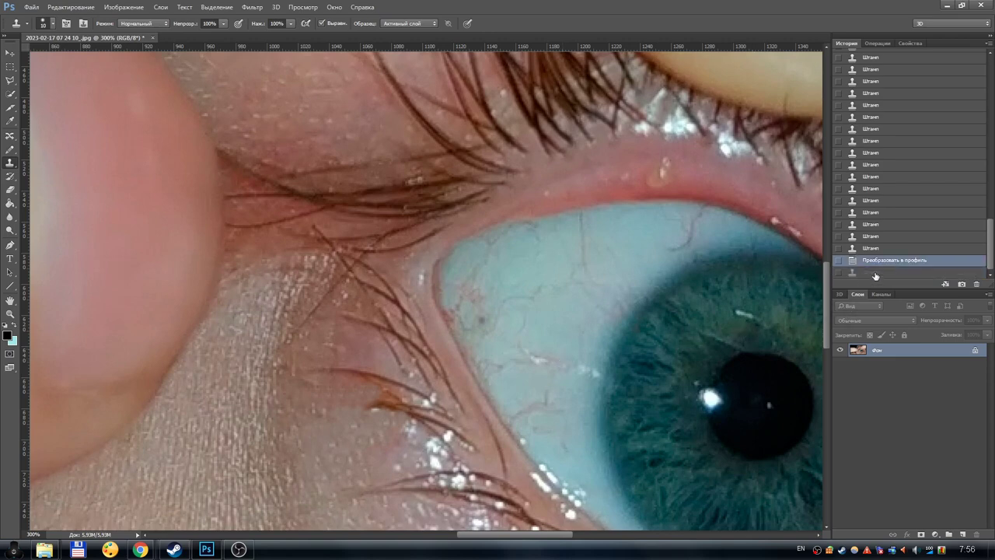
left_click(876, 274)
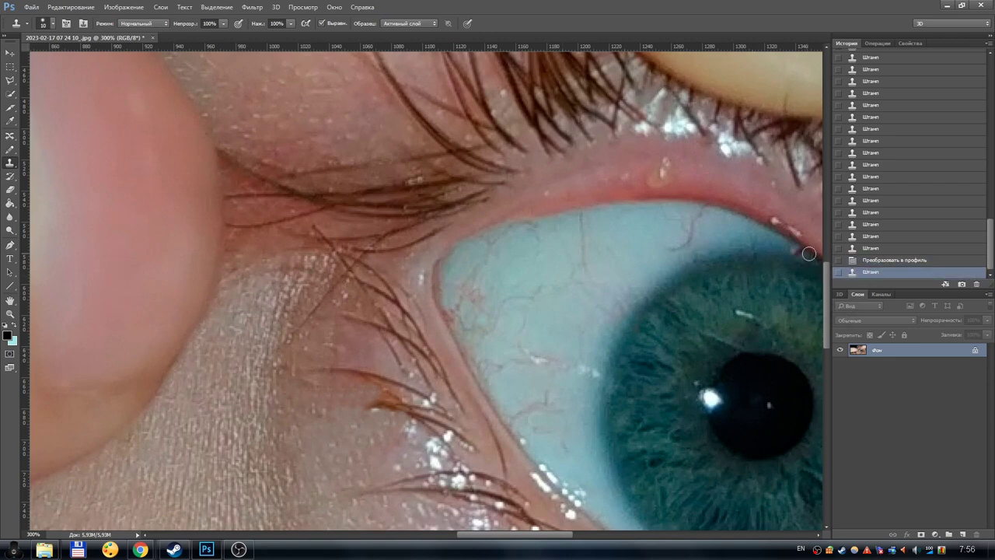
right_click(321, 227)
key("Escape")
left_click(11, 313)
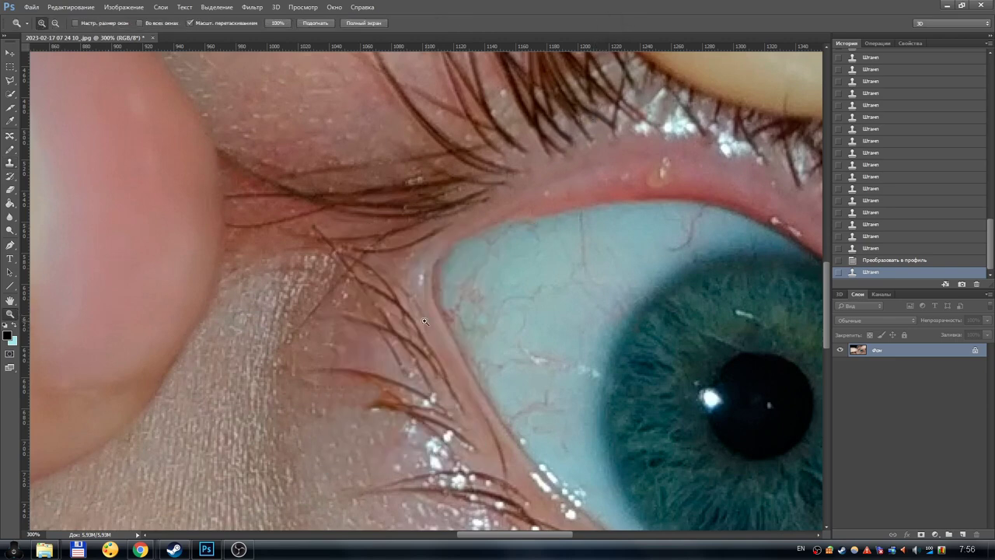
right_click(480, 318)
left_click(518, 325)
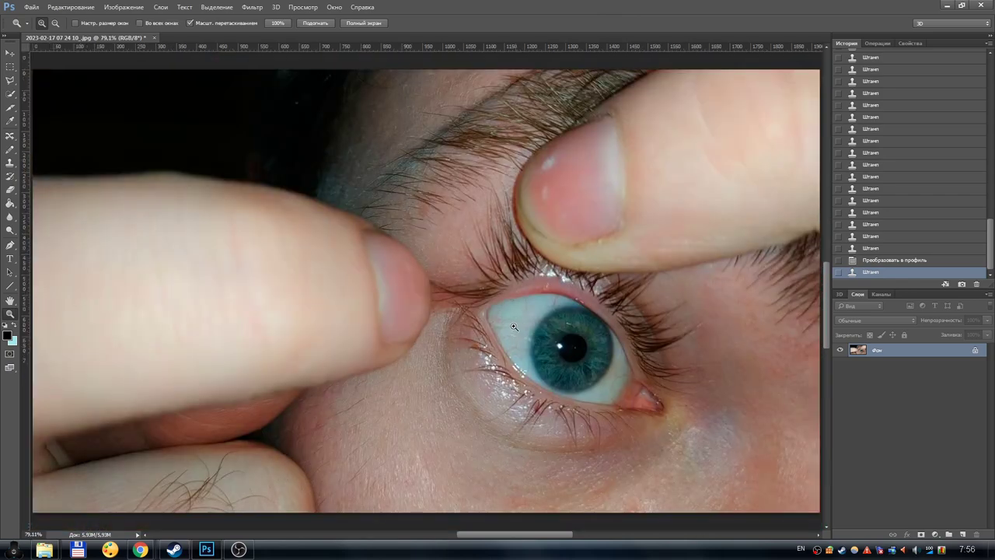
left_click(877, 262)
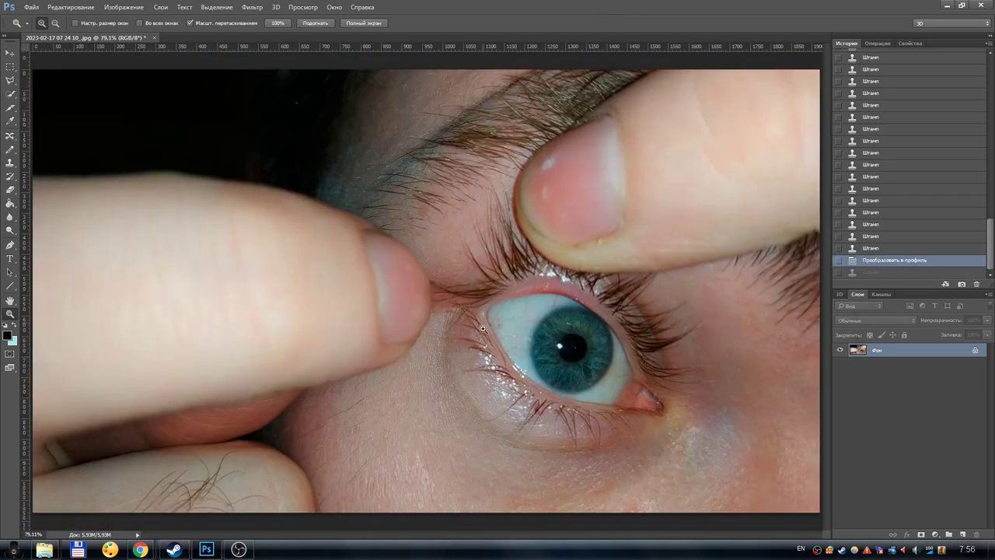
left_click(10, 53)
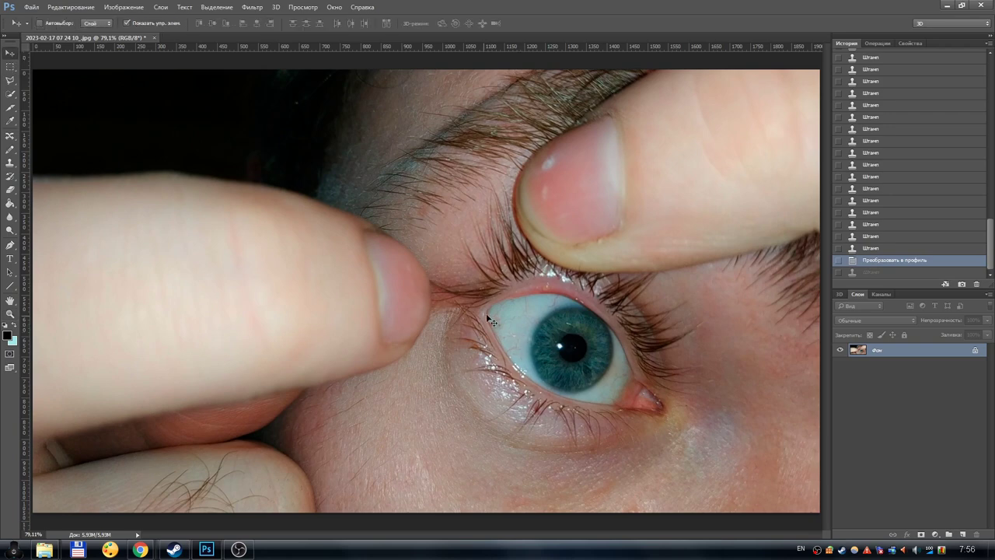
left_click(868, 273)
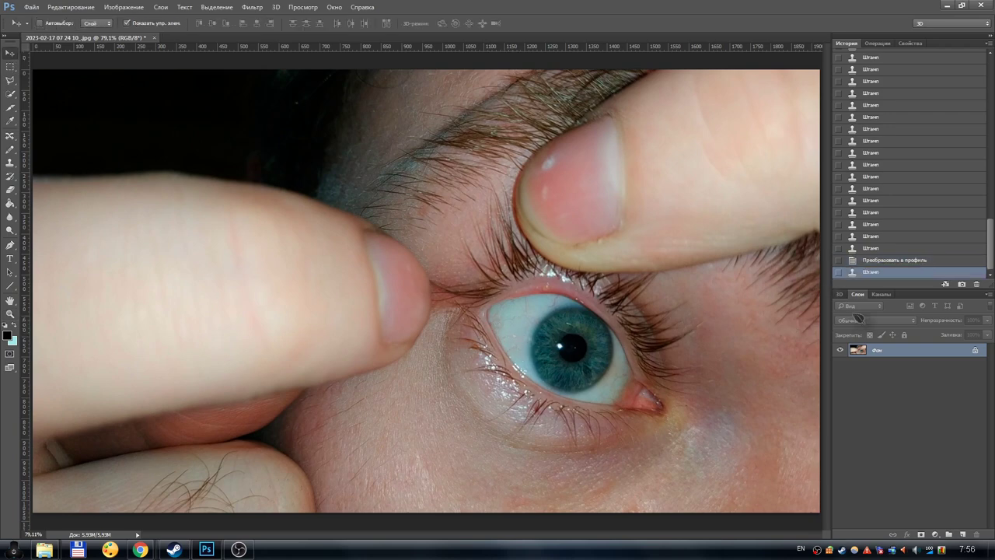
left_click(879, 262)
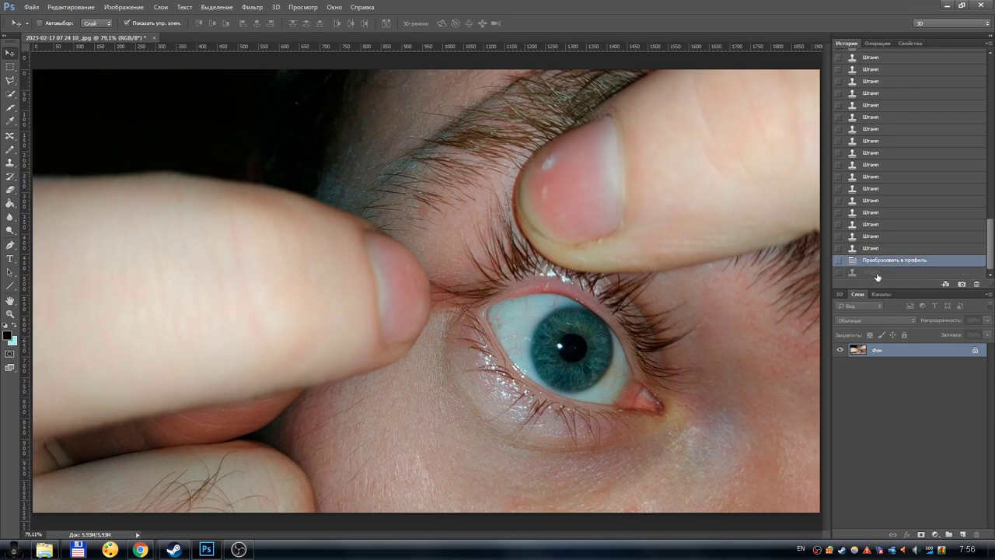
left_click(877, 274)
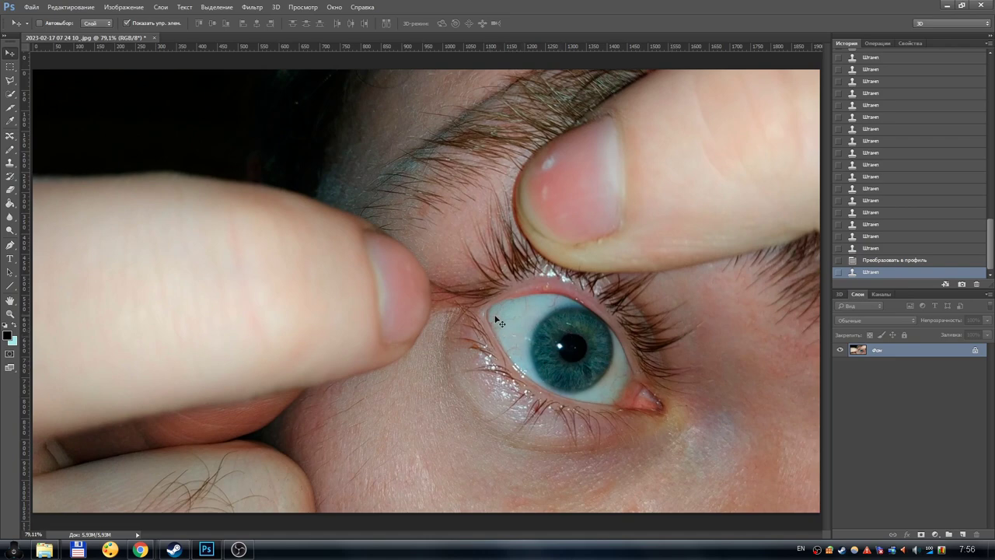
left_click(888, 261)
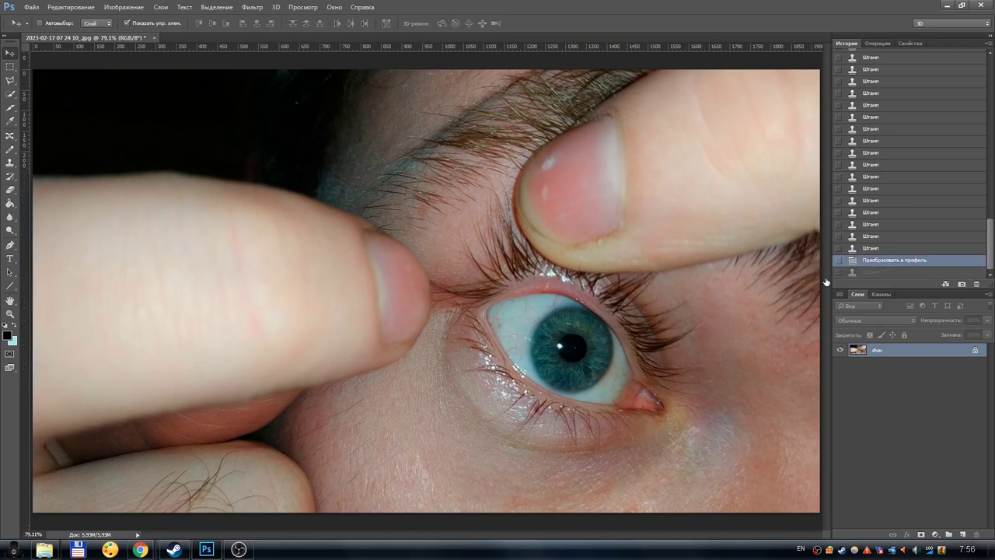
left_click(877, 274)
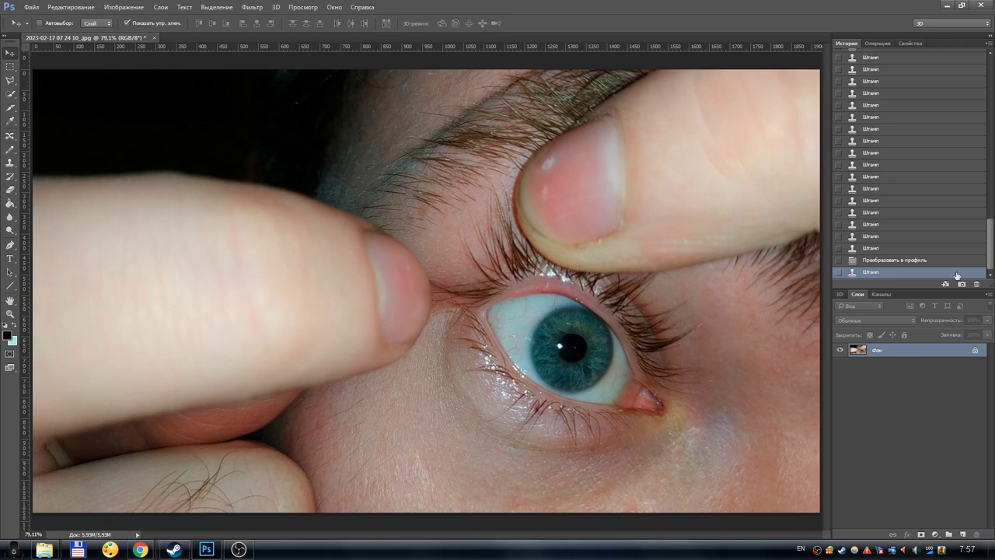
scroll(909, 163, "up", 15)
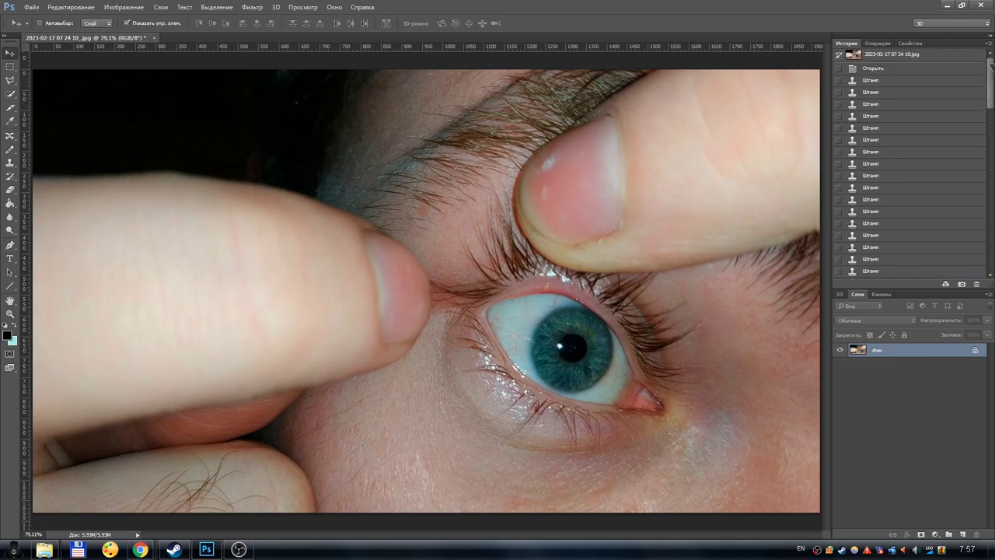
left_click(899, 58)
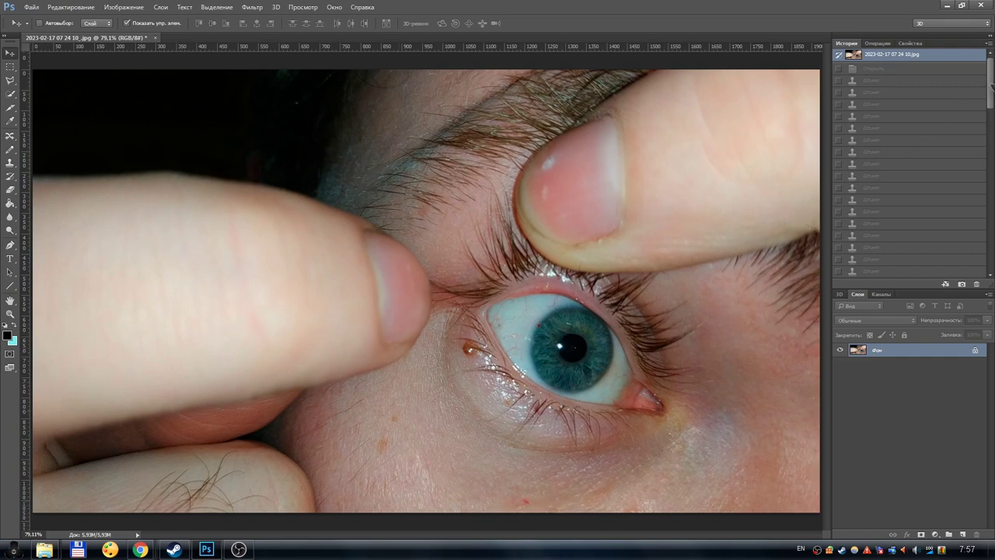
left_click_drag(993, 87, 992, 247)
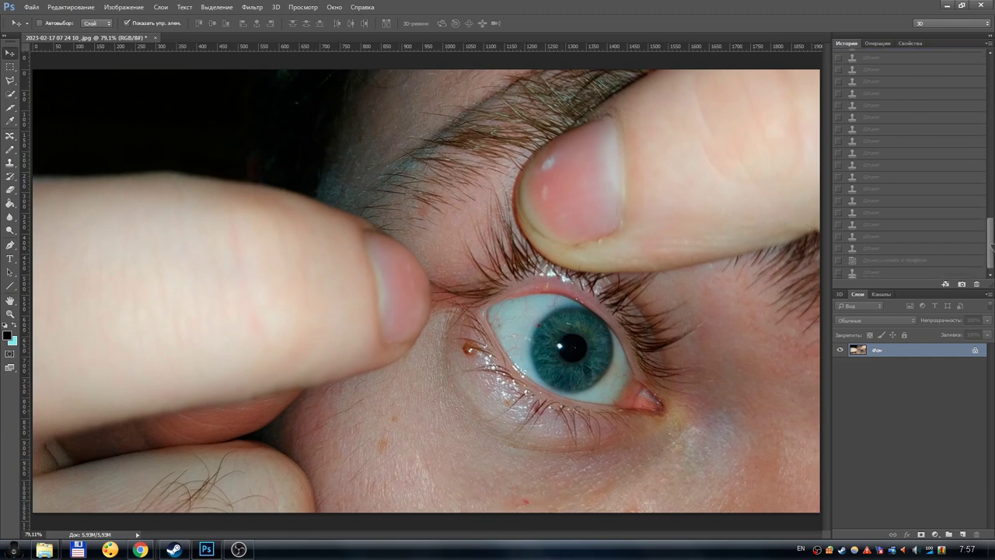
left_click(865, 273)
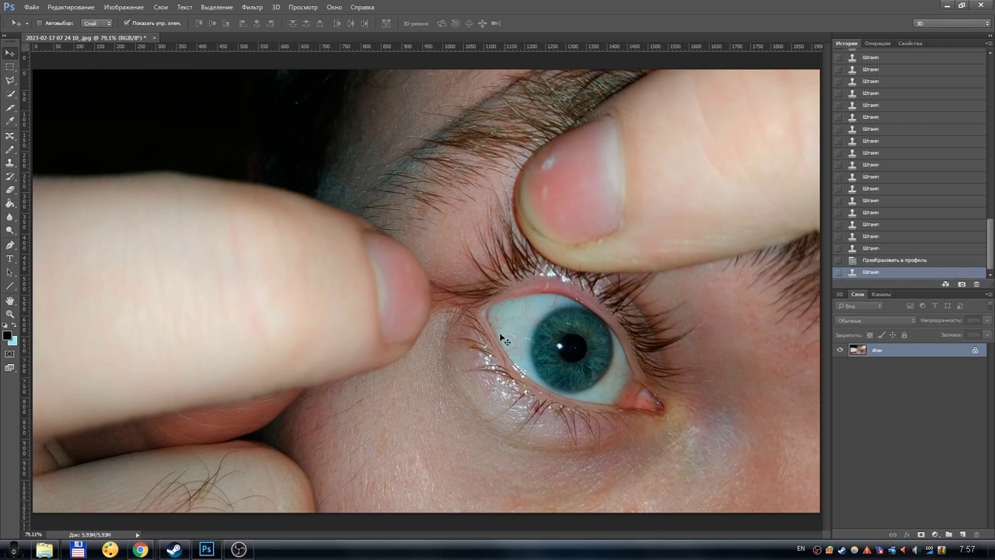
left_click_drag(991, 246, 991, 70)
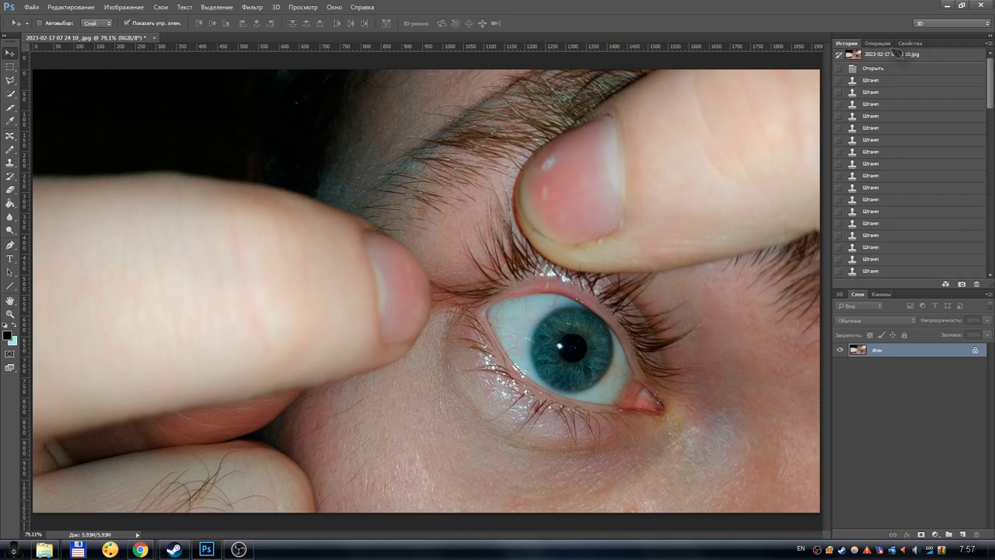
left_click(885, 53)
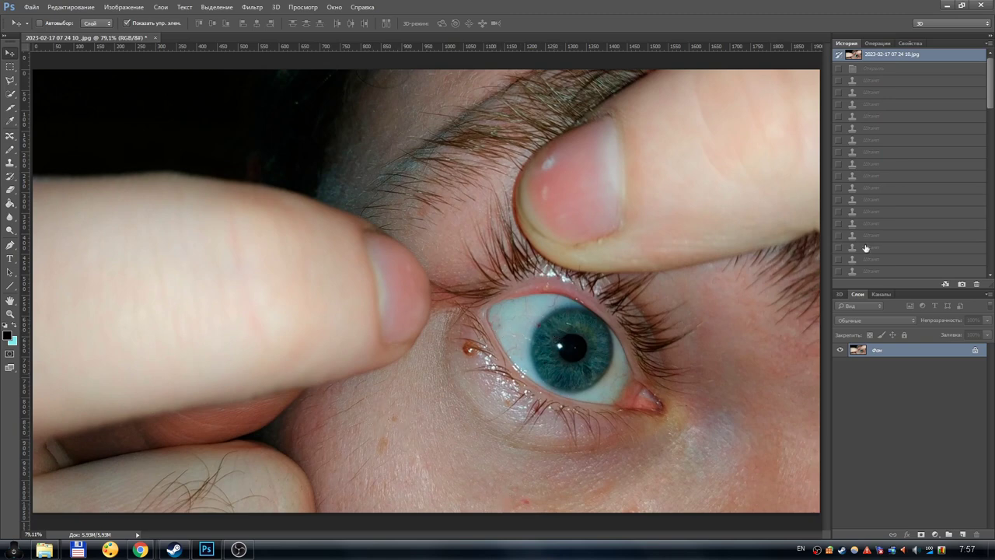
scroll(894, 194, "down", 5)
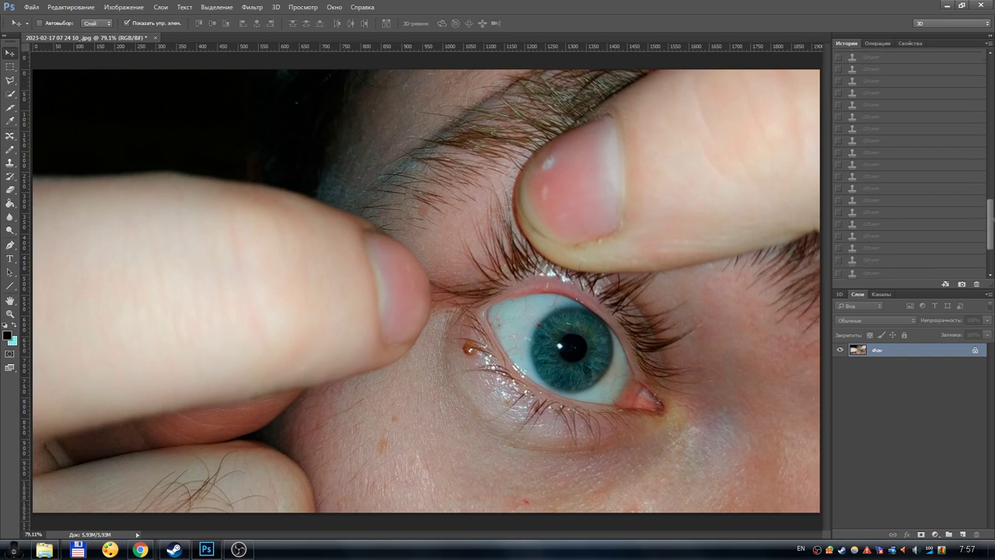
left_click(877, 272)
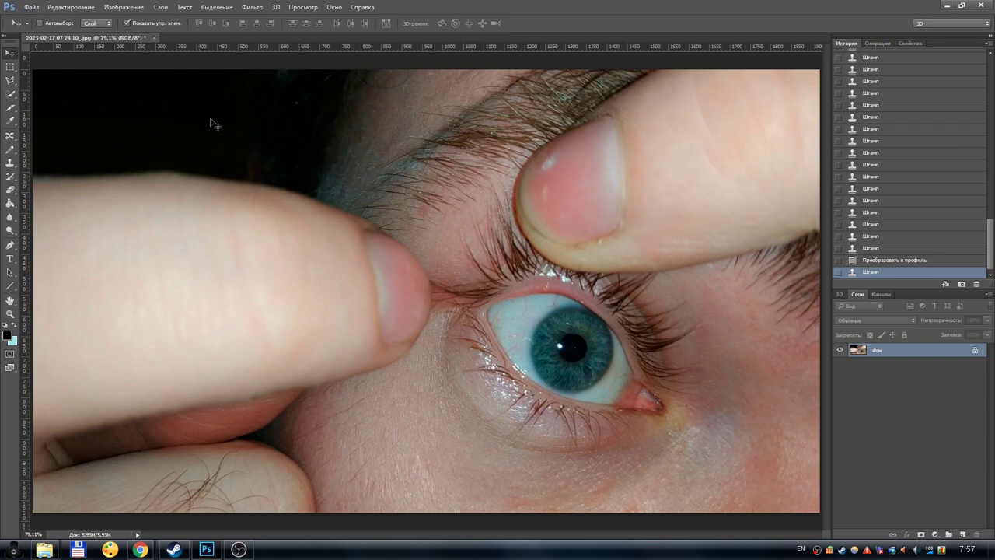
- Convert the eye photo to the sRGB IEC61966-2.1 profile
left_click(70, 7)
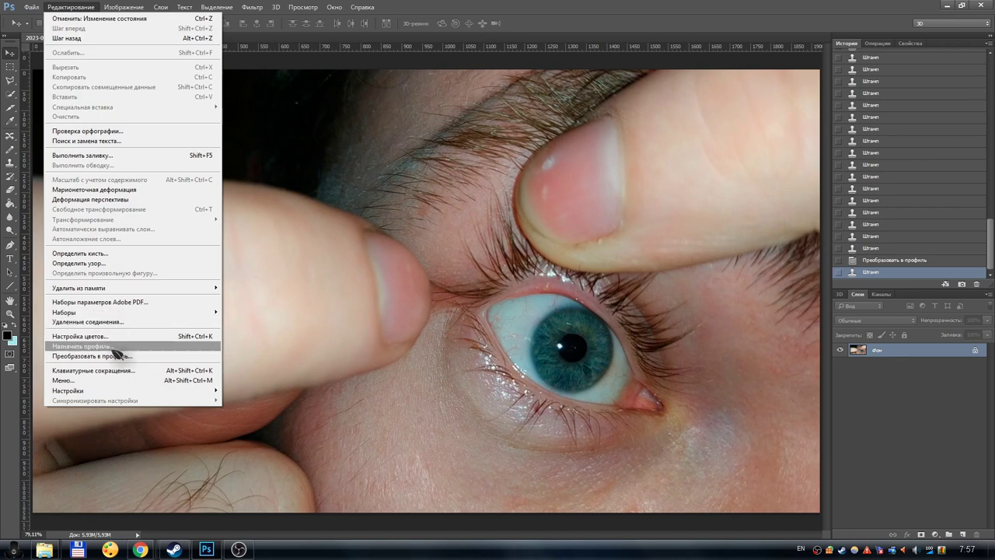
left_click(117, 356)
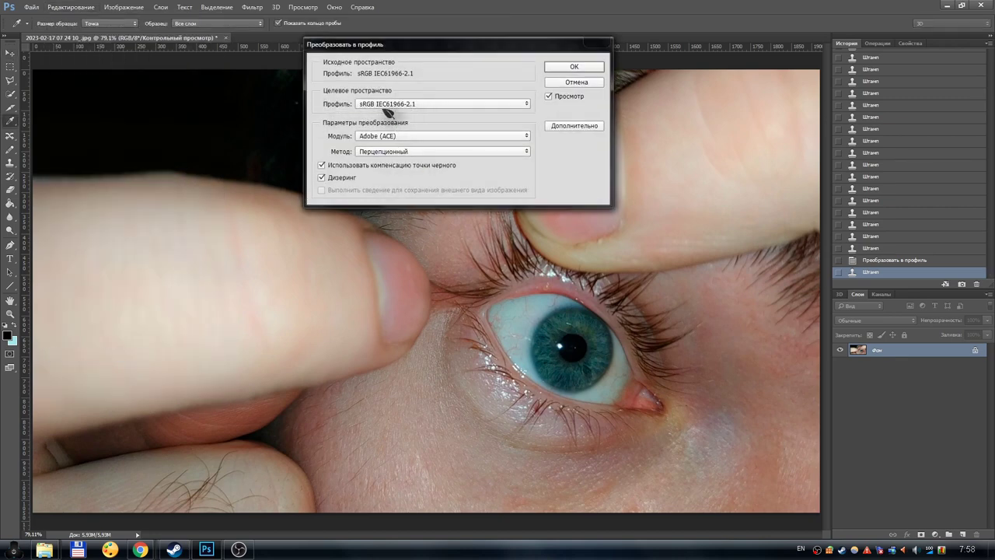
left_click(576, 67)
key("v")
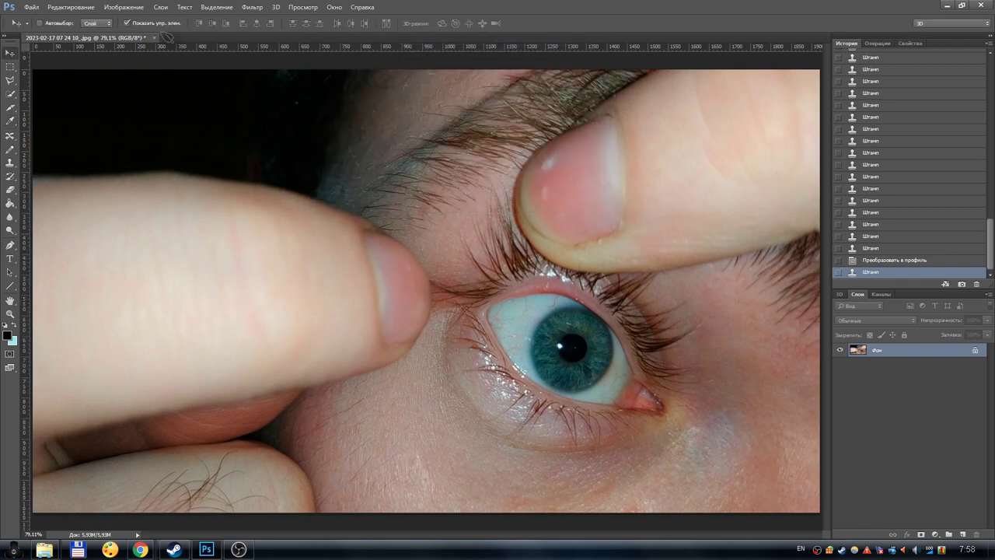
left_click(31, 6)
left_click(87, 122)
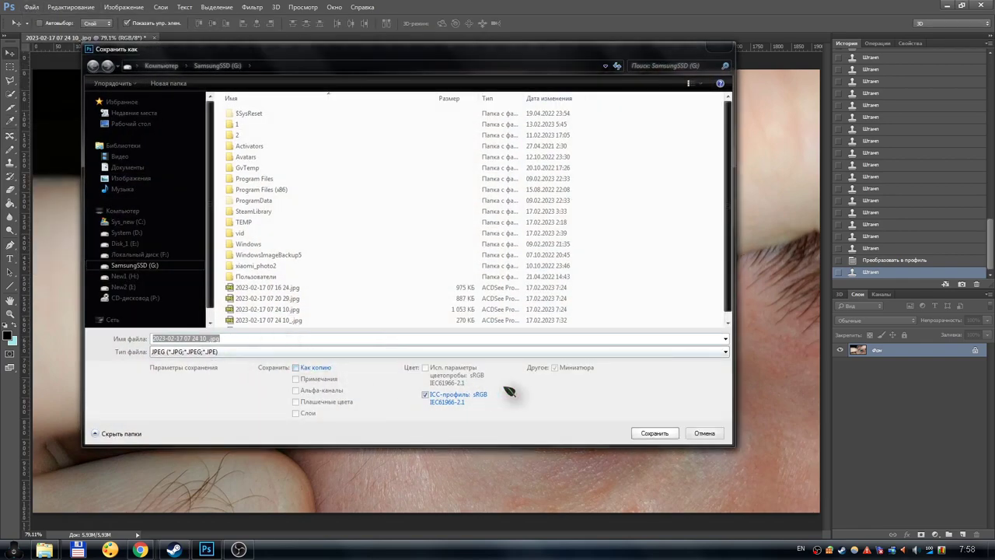
left_click(448, 402)
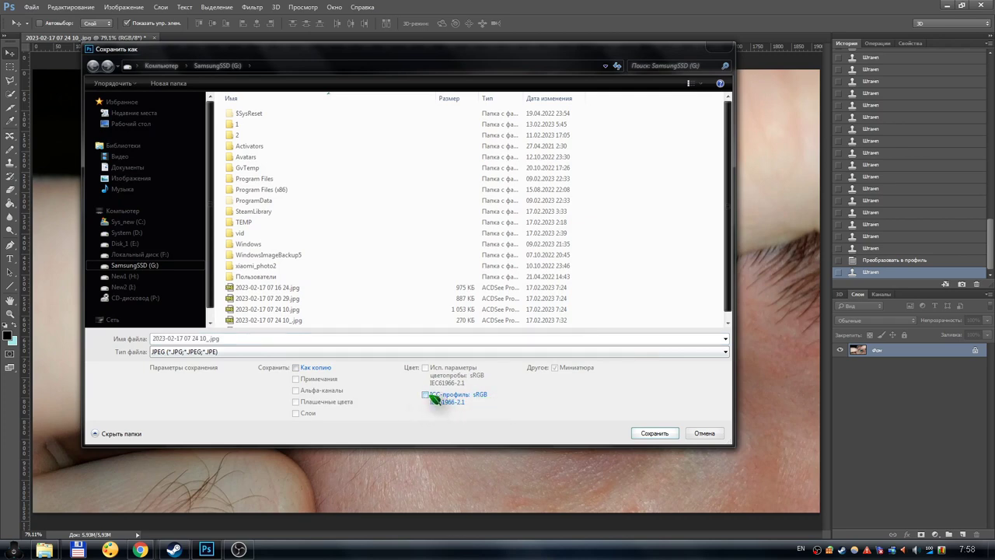
left_click(426, 395)
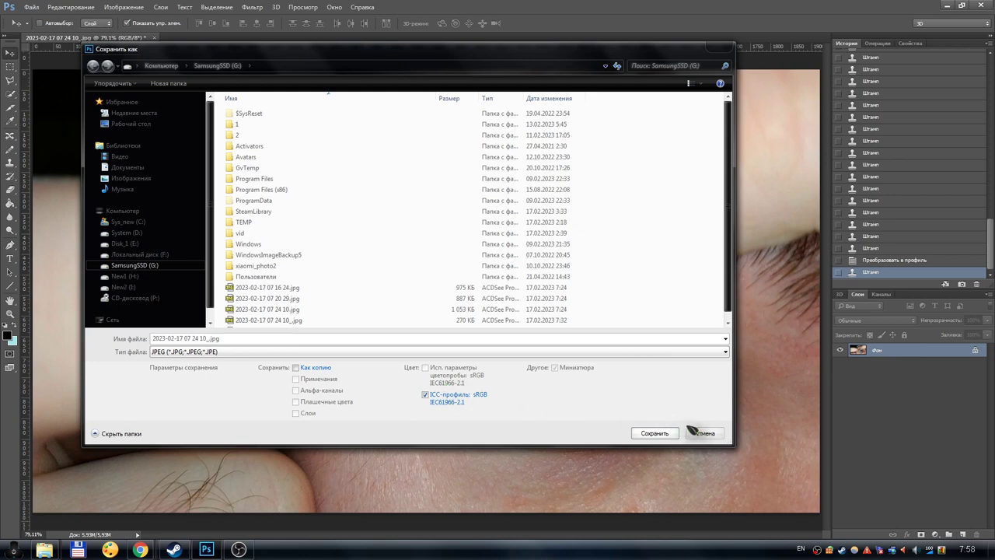
left_click(703, 433)
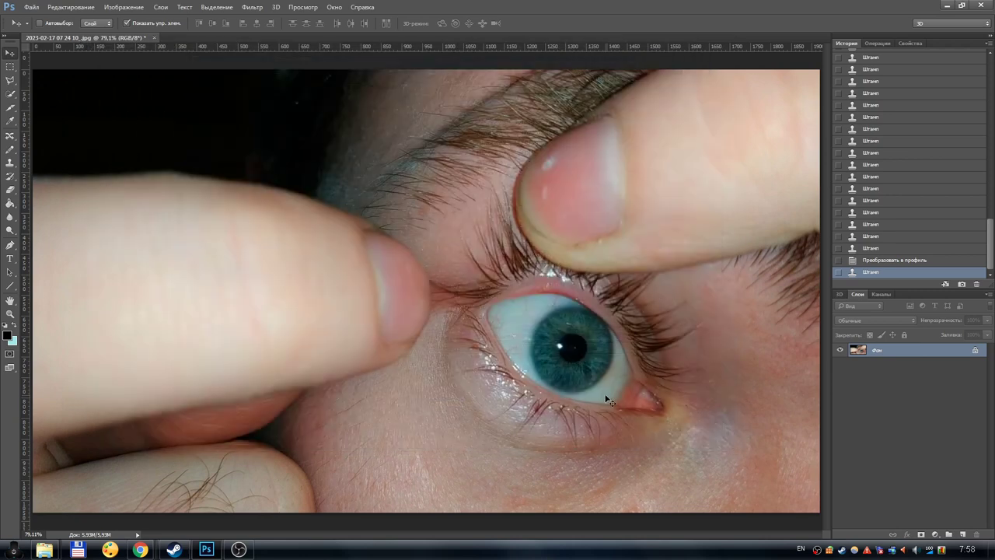
mouse_move(44, 549)
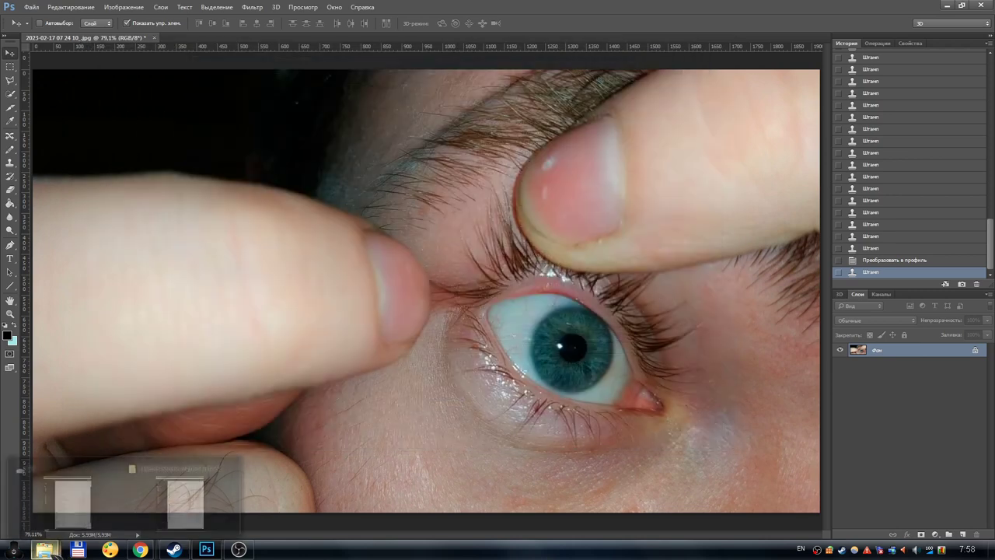
left_click(68, 496)
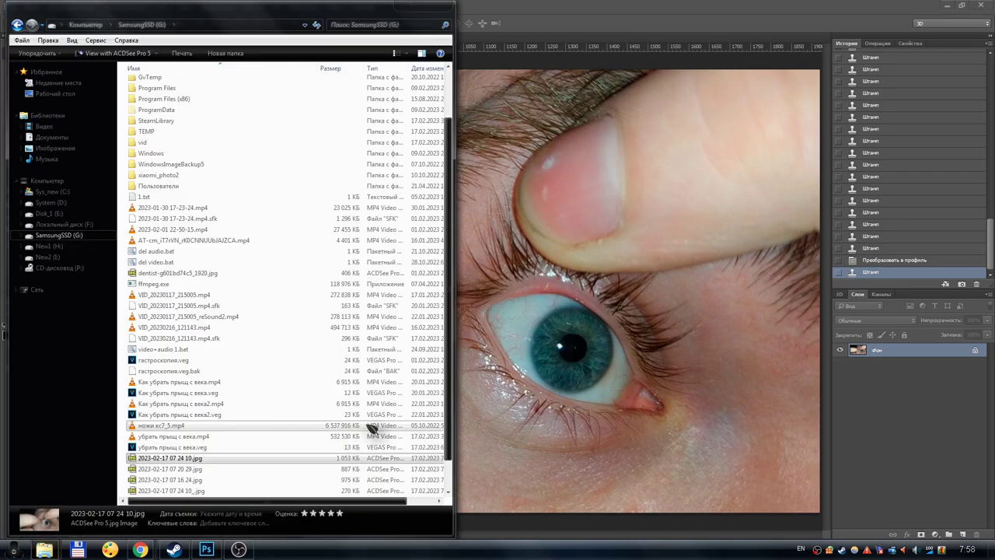
double_click(180, 459)
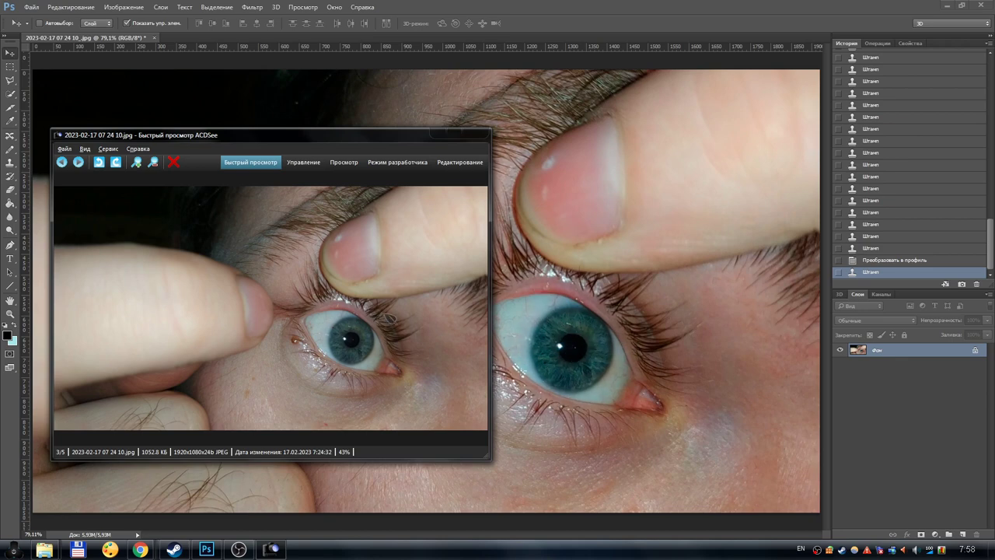
left_click(476, 136)
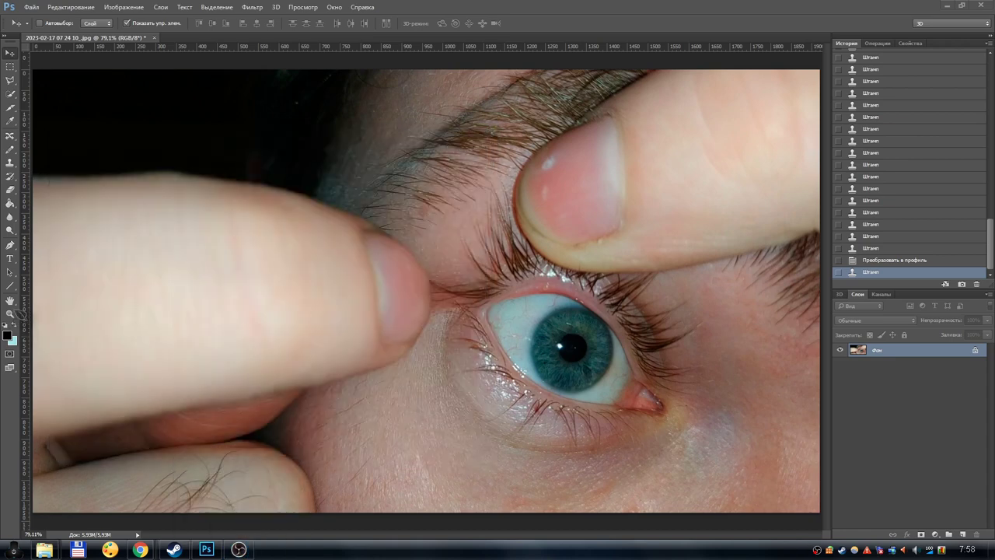
- Bring the OBS Studio window in front of Photoshop
left_click(239, 549)
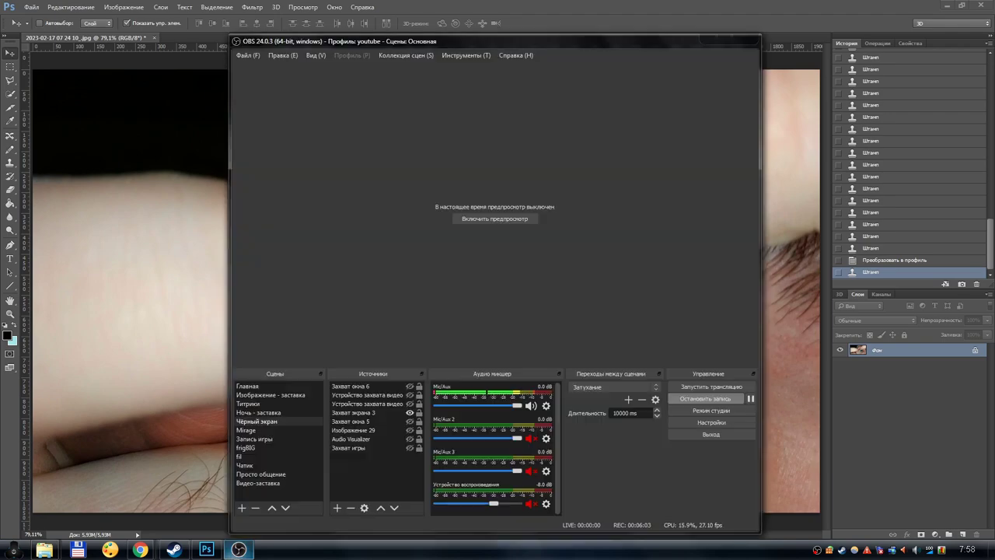